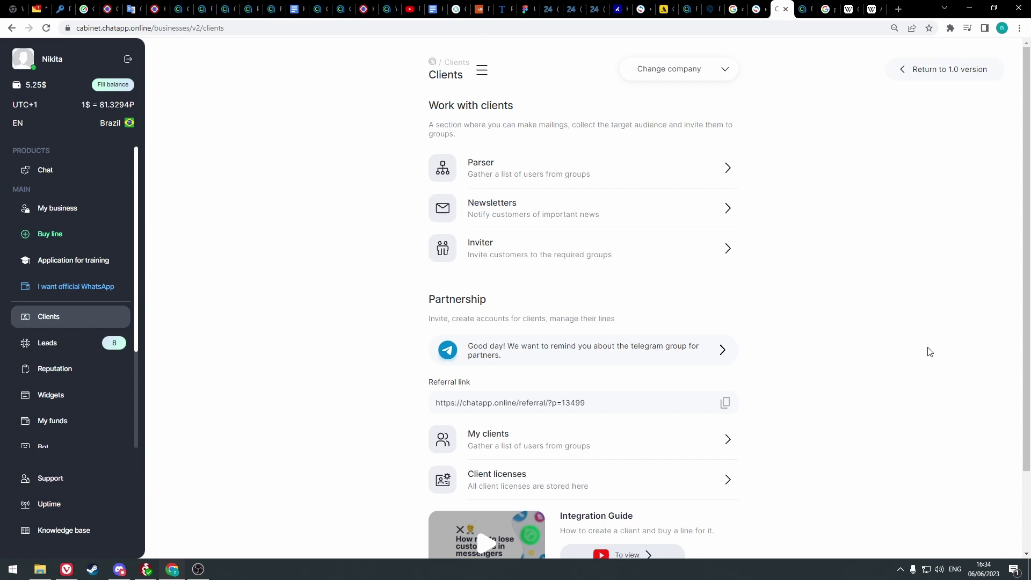
# Open ChatApp Line #24559 from My business and start connecting WhatsApp.
pyautogui.click(82, 209)
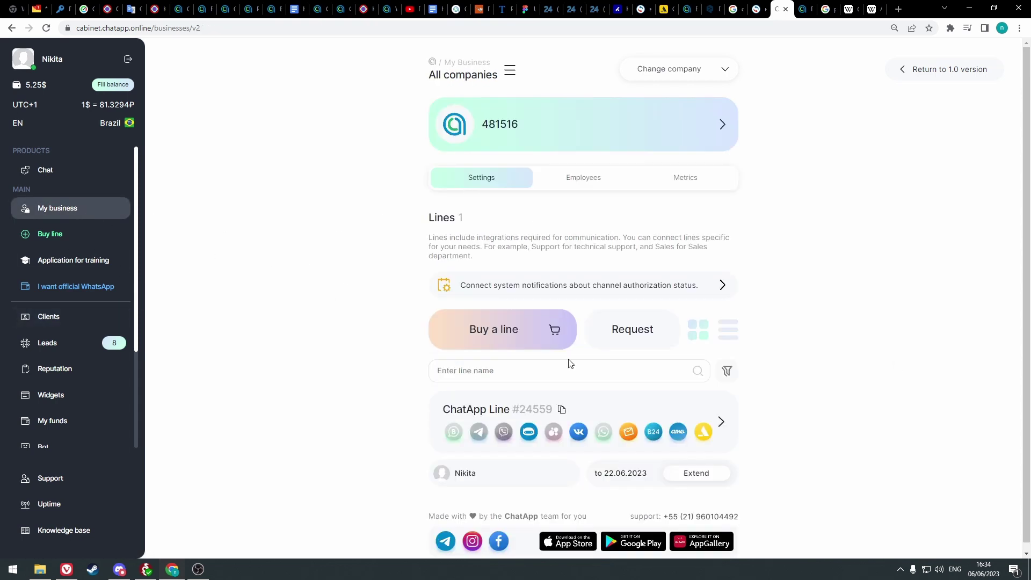
pyautogui.click(588, 416)
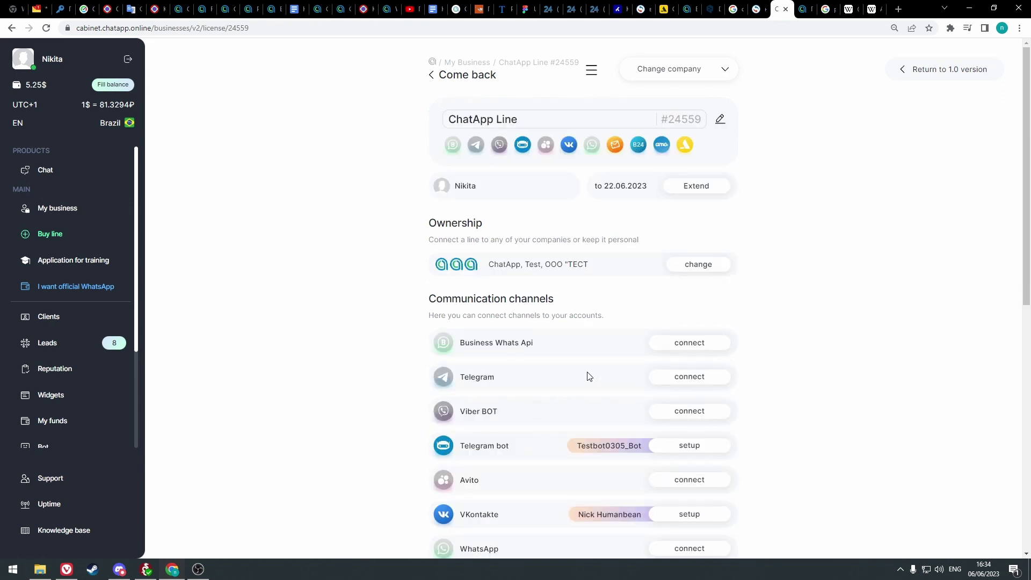
pyautogui.scroll(-1, 591, 379)
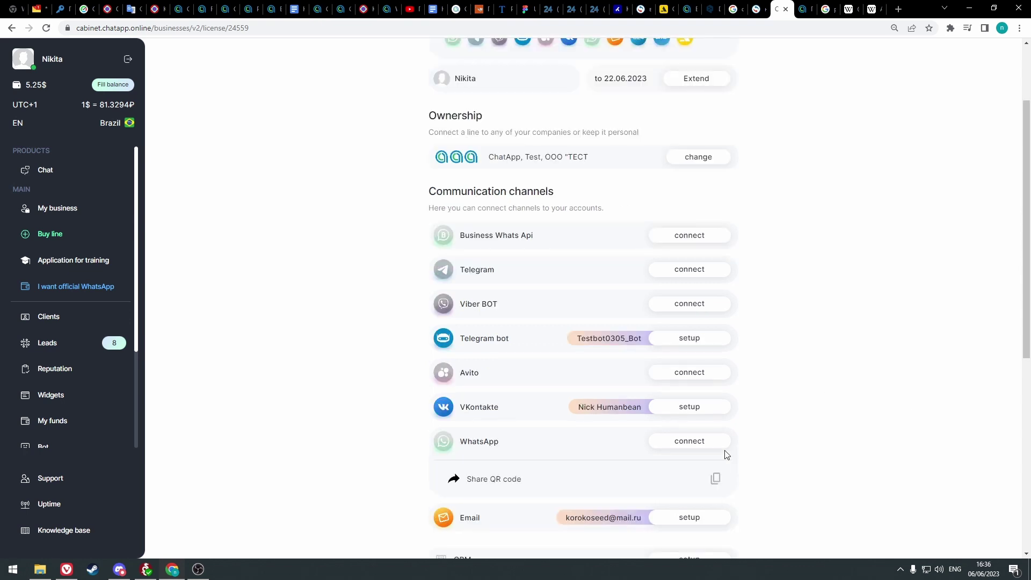
pyautogui.click(695, 435)
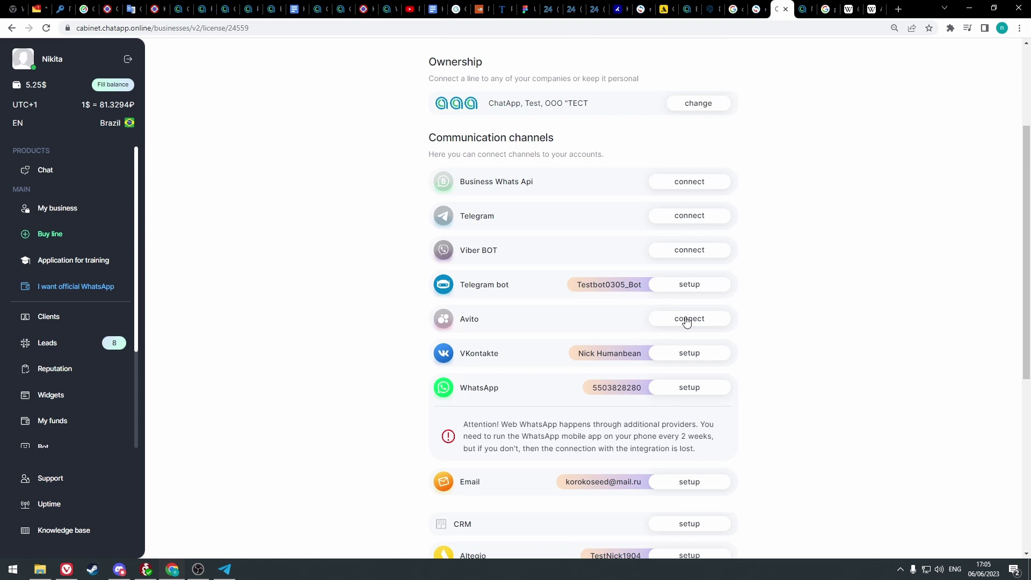
# Connect Telegram to ChatApp Line with the saved phone number and the received verification code.
pyautogui.click(691, 217)
pyautogui.click(607, 214)
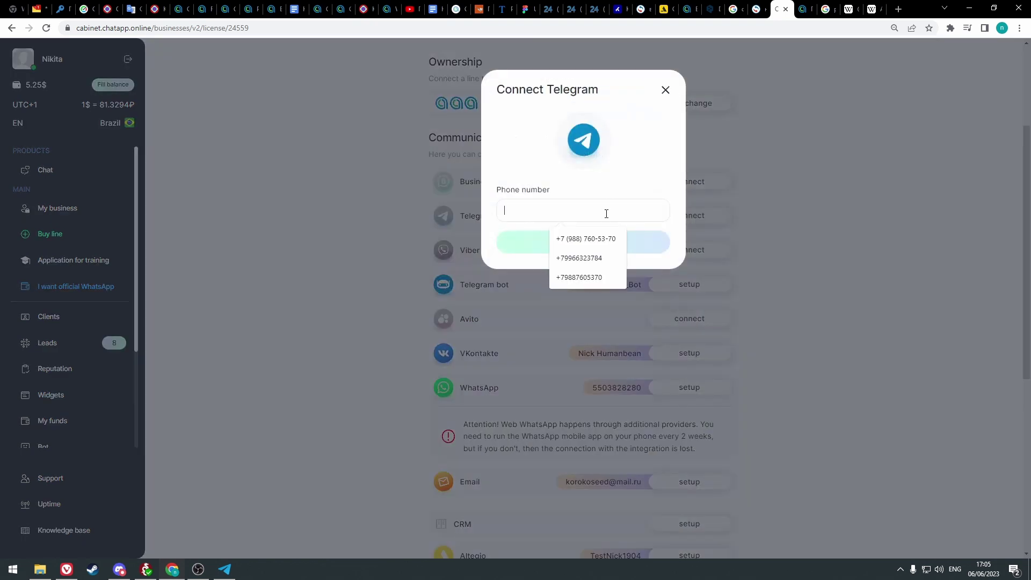
pyautogui.press('Up')
pyautogui.press('Return')
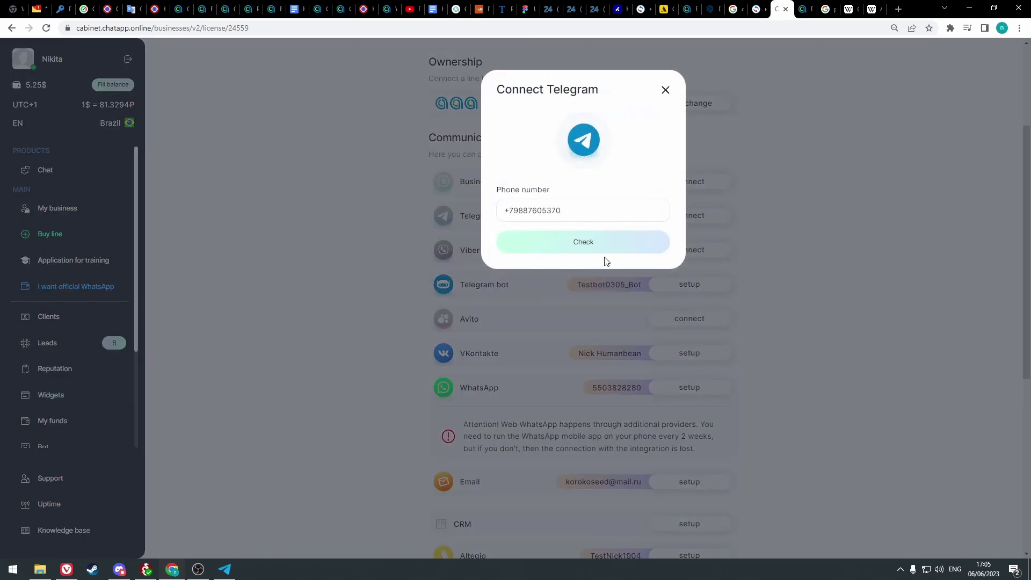
pyautogui.click(604, 247)
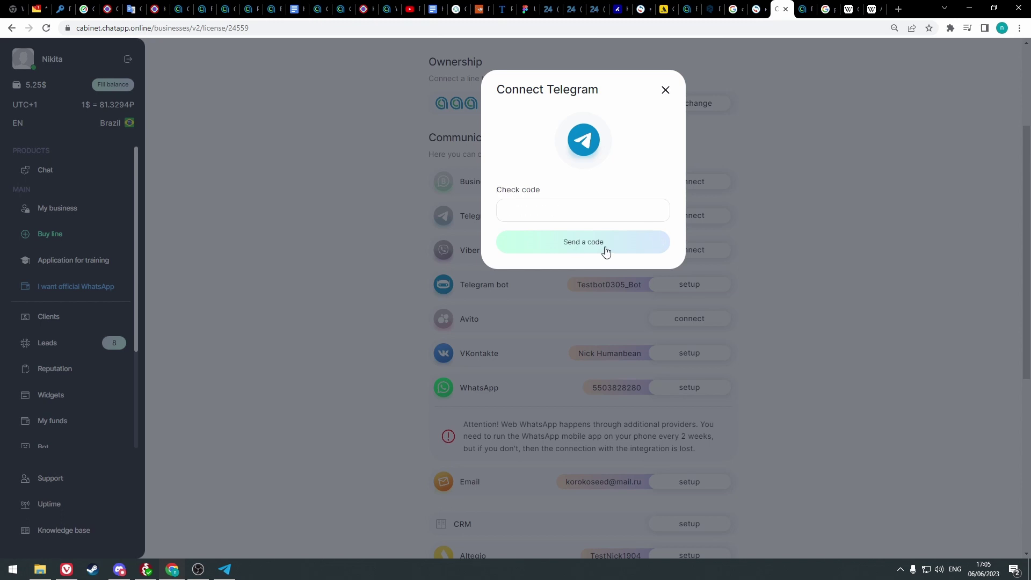
pyautogui.click(528, 210)
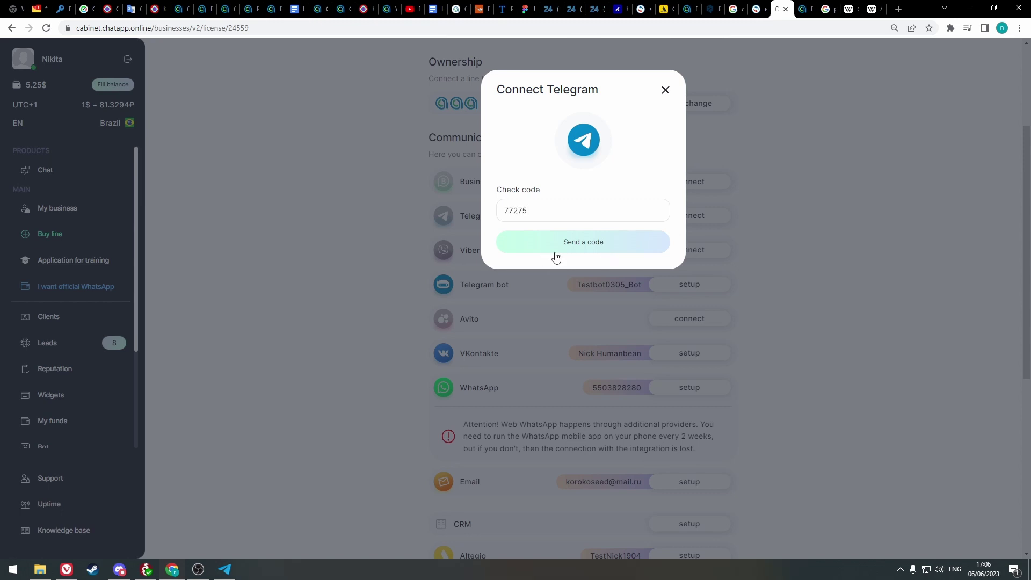
pyautogui.click(578, 245)
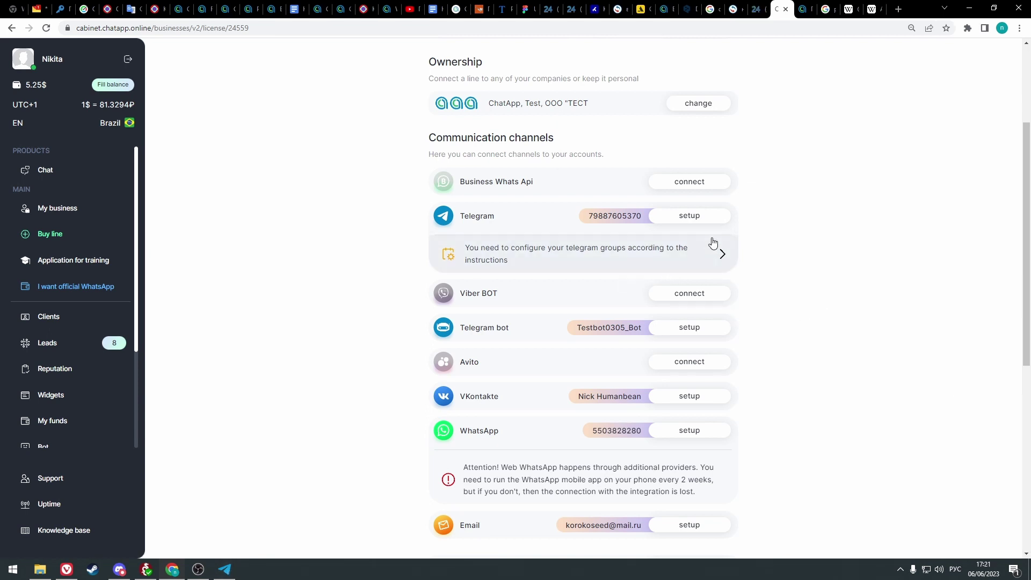
# Find the ChatApp for WhatsApp, Telegram, Viber app in Bitrix24.Market by searching 'ChatApp'.
pyautogui.click(758, 9)
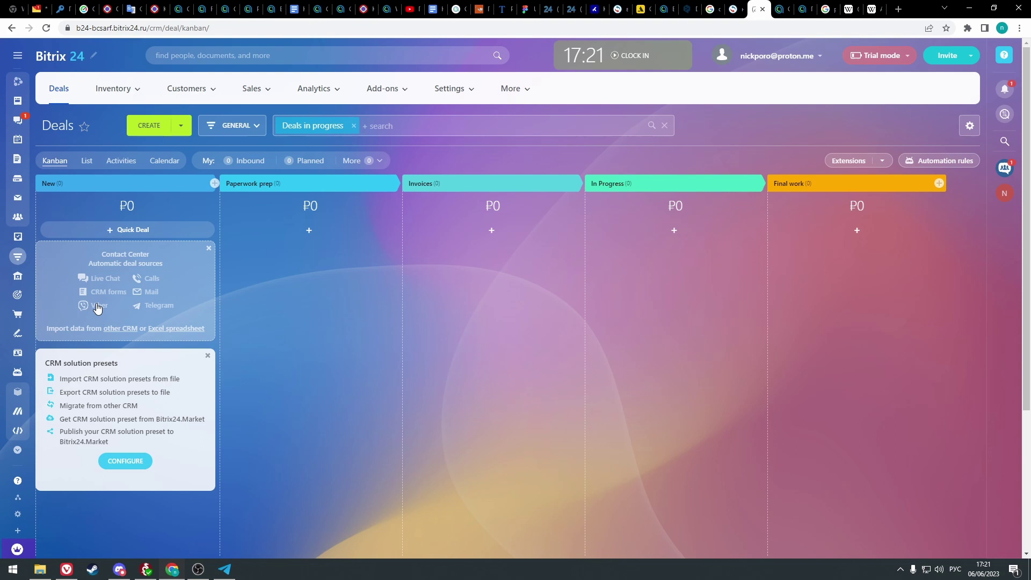
pyautogui.moveTo(27, 403)
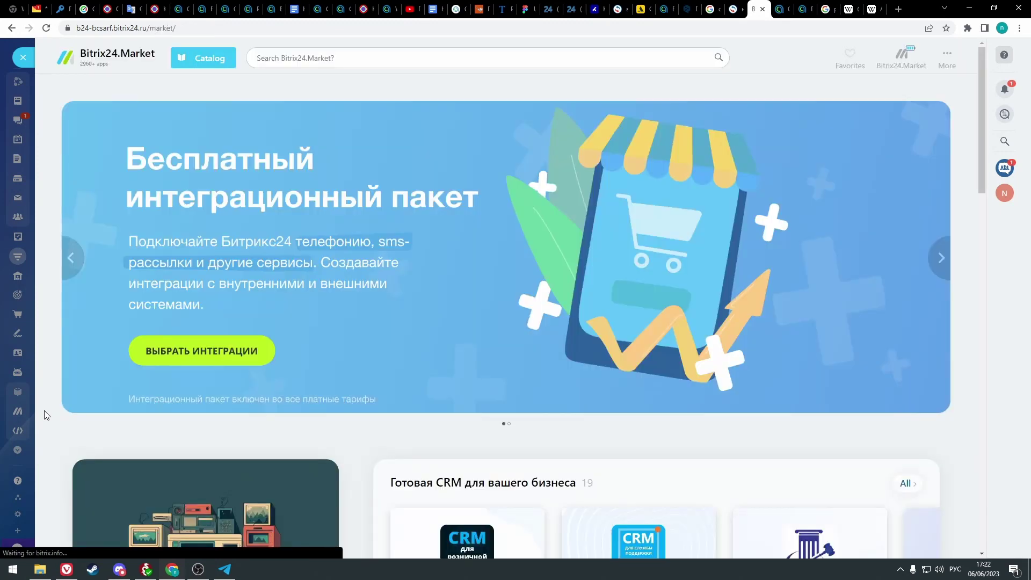
pyautogui.click(309, 60)
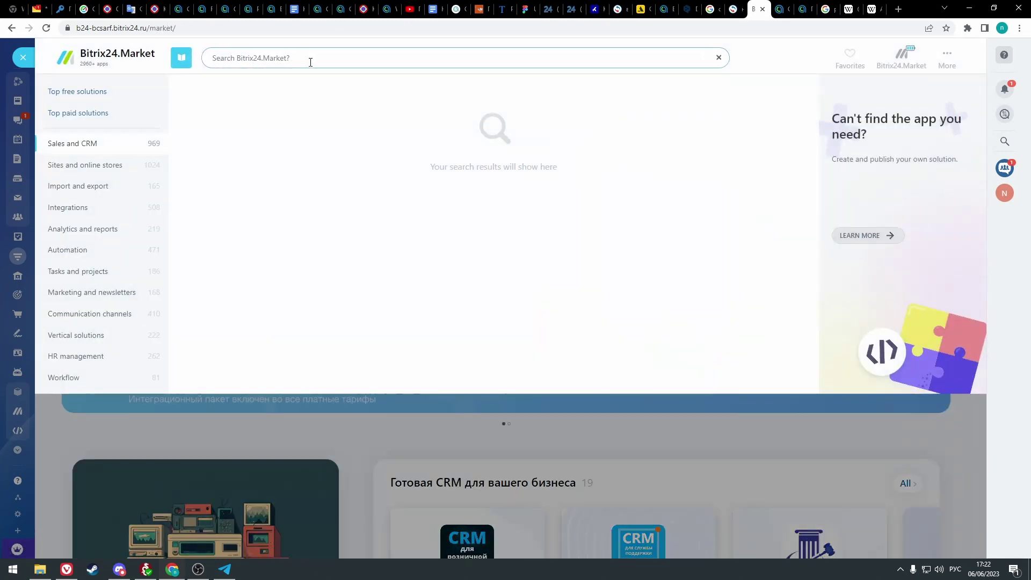
pyautogui.hotkey('alt', 'shift')
pyautogui.write('ChatApp')
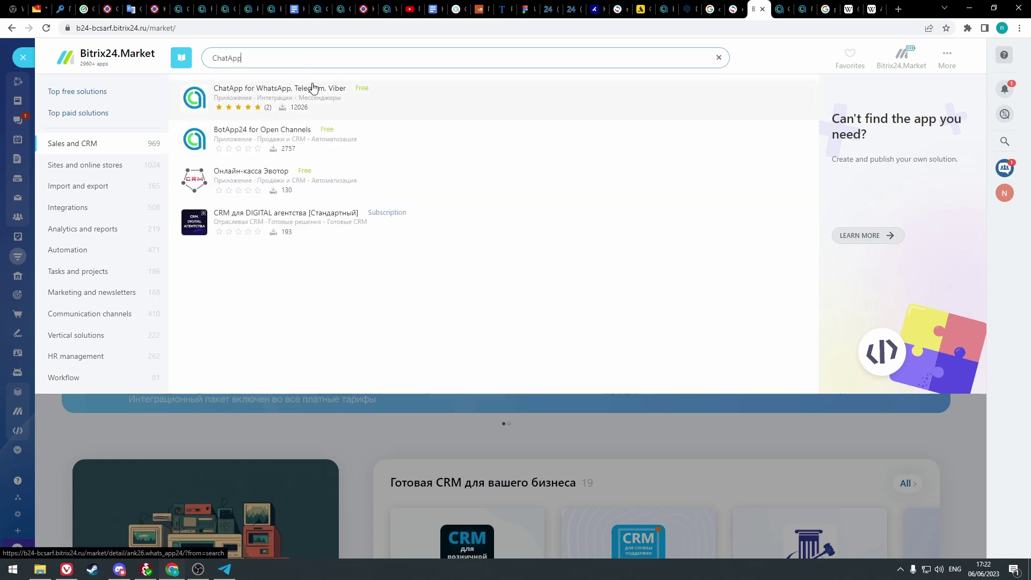
pyautogui.click(314, 88)
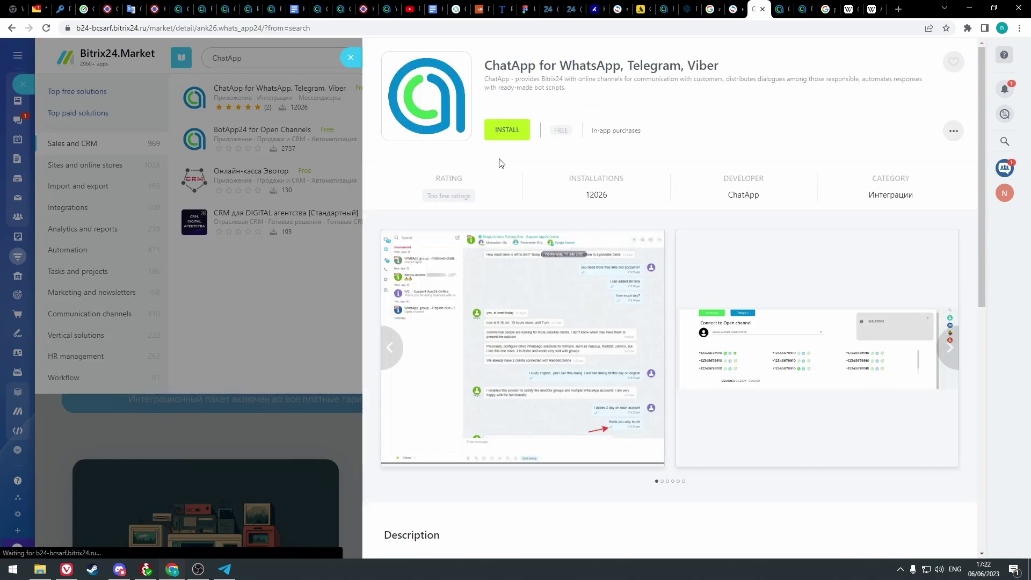
# Install the app, accepting the terms of use, license agreement and privacy policy.
pyautogui.click(510, 131)
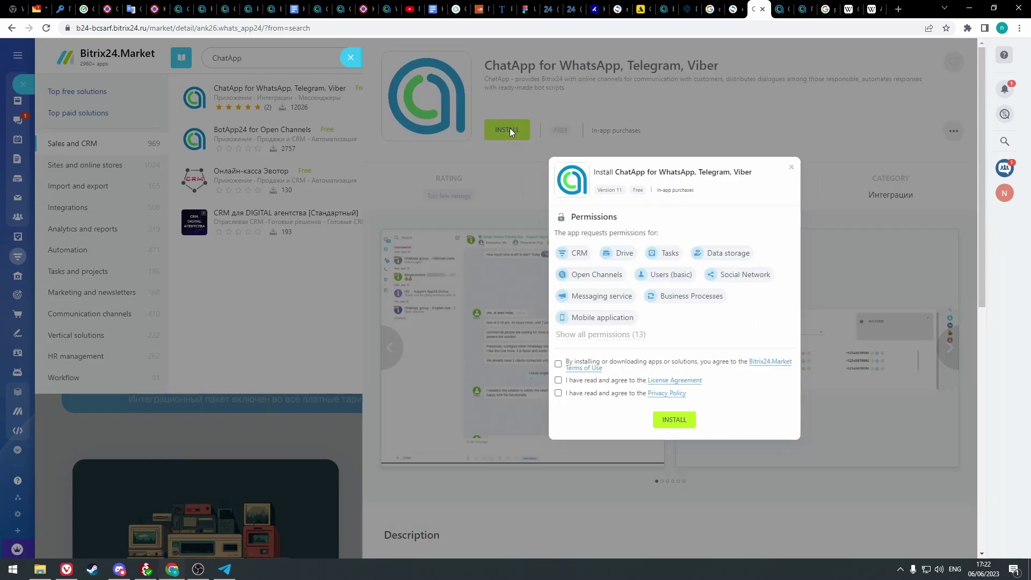
pyautogui.click(558, 363)
pyautogui.click(558, 380)
pyautogui.click(558, 393)
pyautogui.click(674, 424)
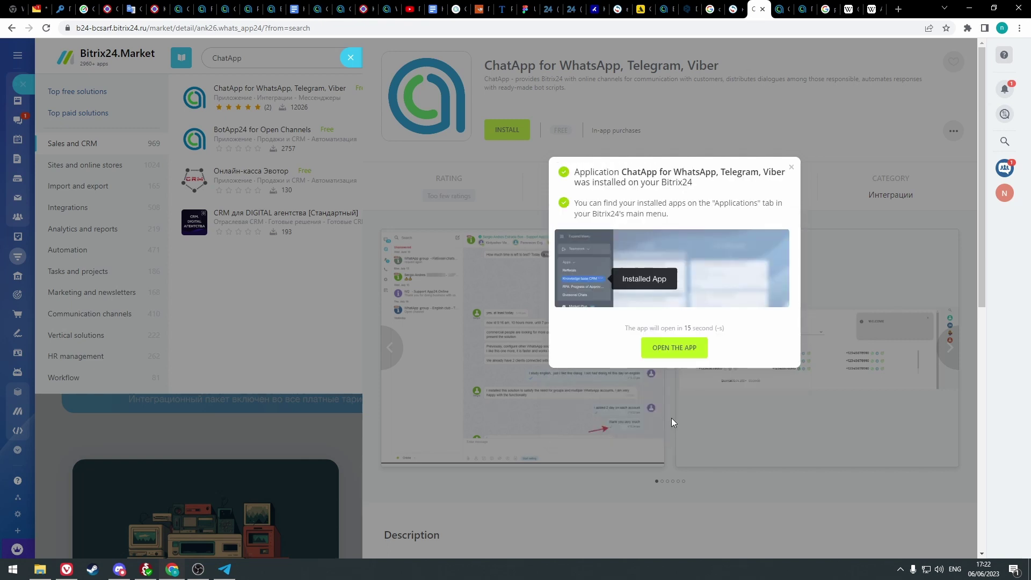
# Open the installed ChatApp app and sign in with the saved account credentials.
pyautogui.click(675, 348)
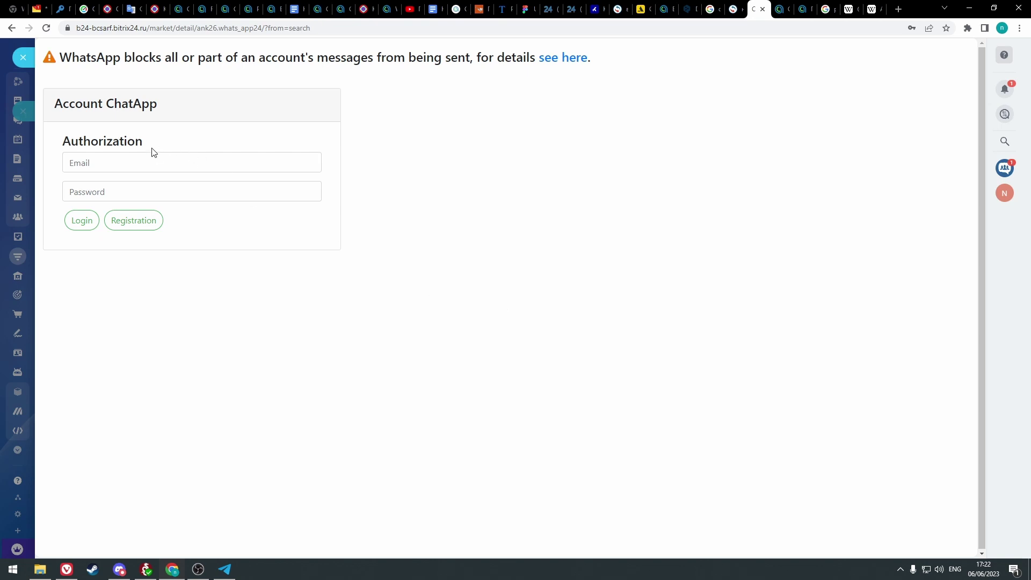
pyautogui.click(161, 163)
pyautogui.click(172, 185)
pyautogui.click(85, 222)
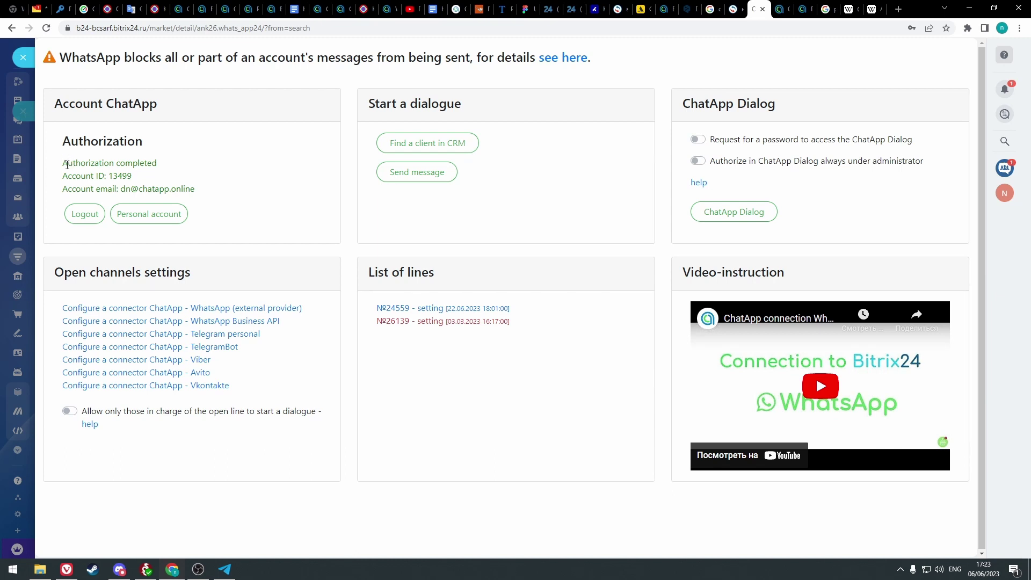
# Highlight the Authorization completed confirmation, then close the app page.
pyautogui.doubleClick(57, 103)
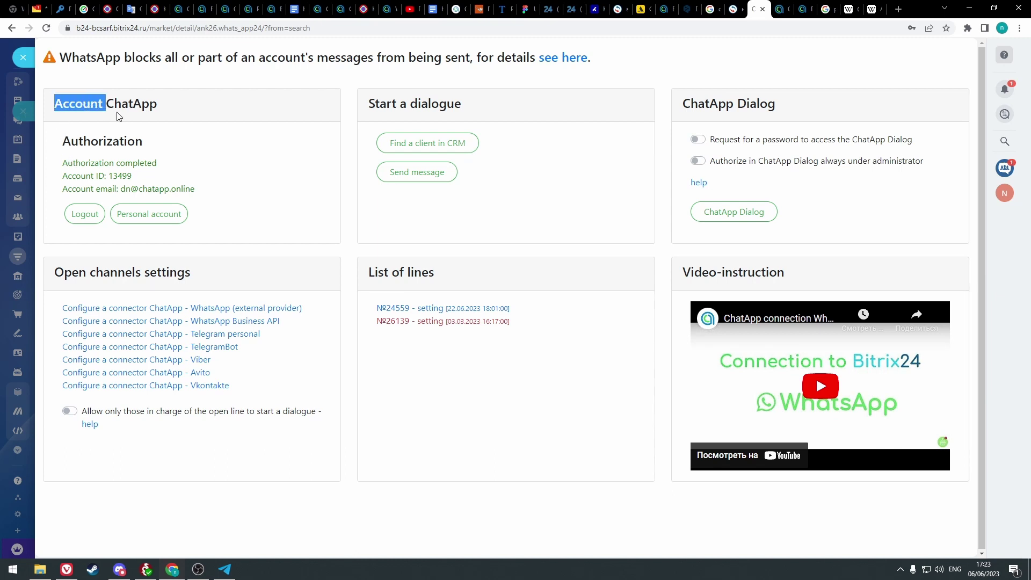
pyautogui.moveTo(119, 116); pyautogui.dragTo(152, 115)
pyautogui.moveTo(71, 141); pyautogui.dragTo(157, 145)
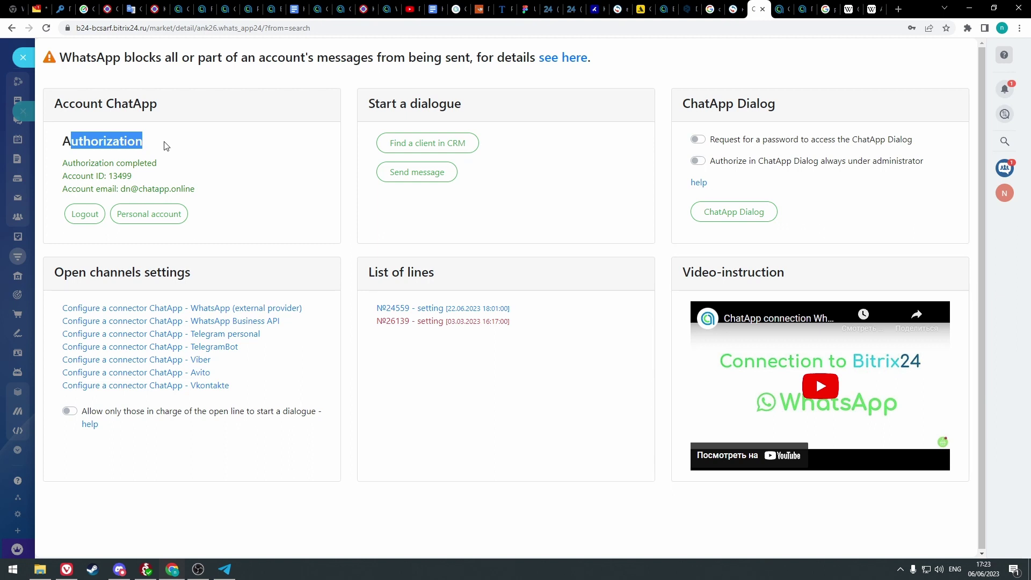
pyautogui.moveTo(61, 163); pyautogui.dragTo(193, 166)
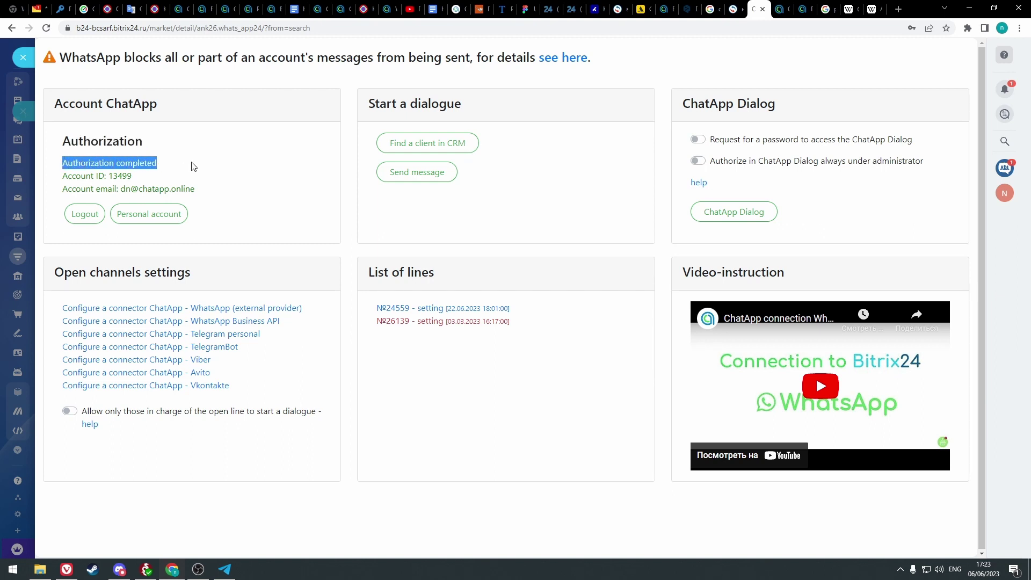
pyautogui.click(194, 166)
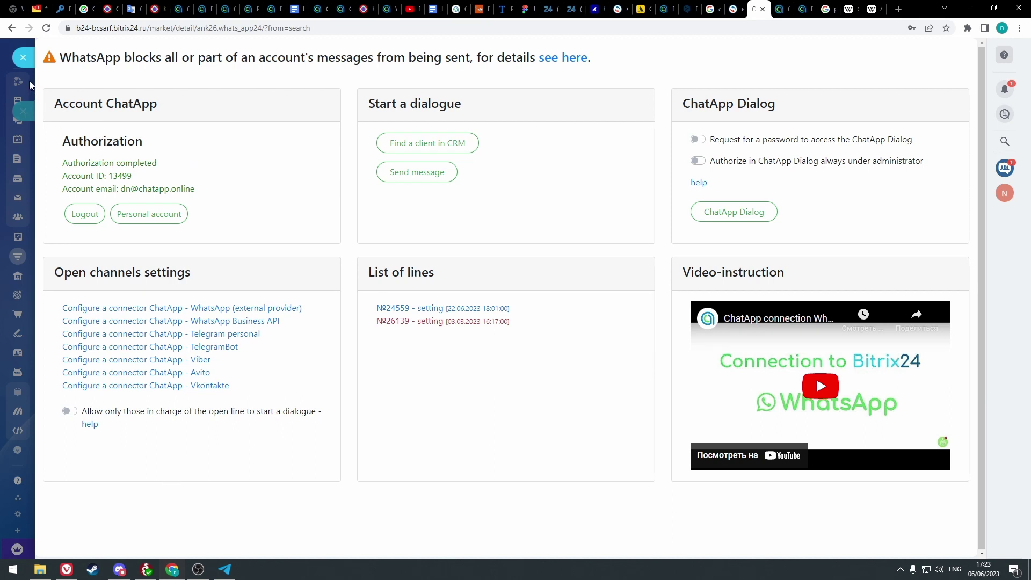
pyautogui.click(25, 60)
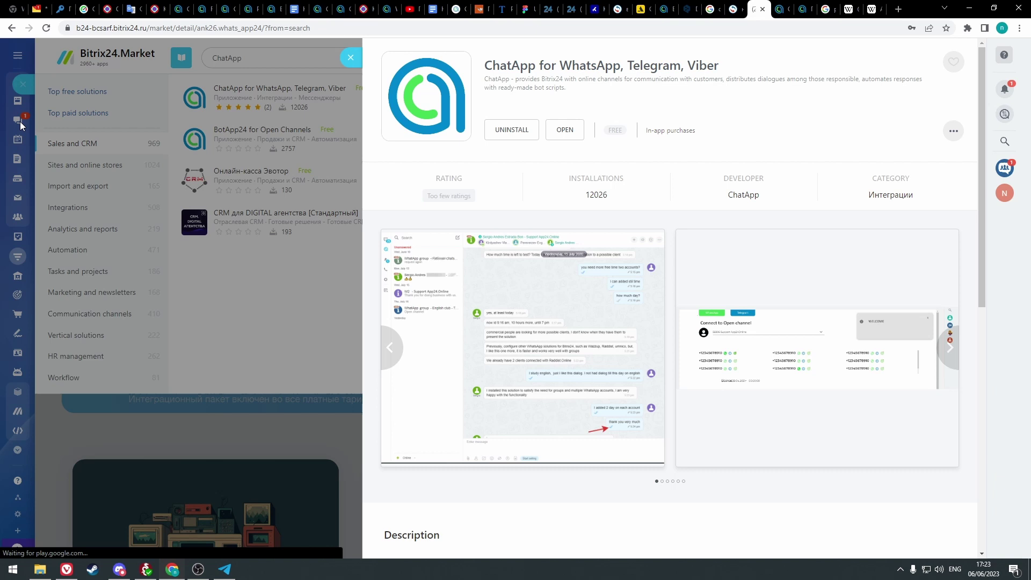
# Return to CRM and go to Customers > Contact center.
pyautogui.click(23, 59)
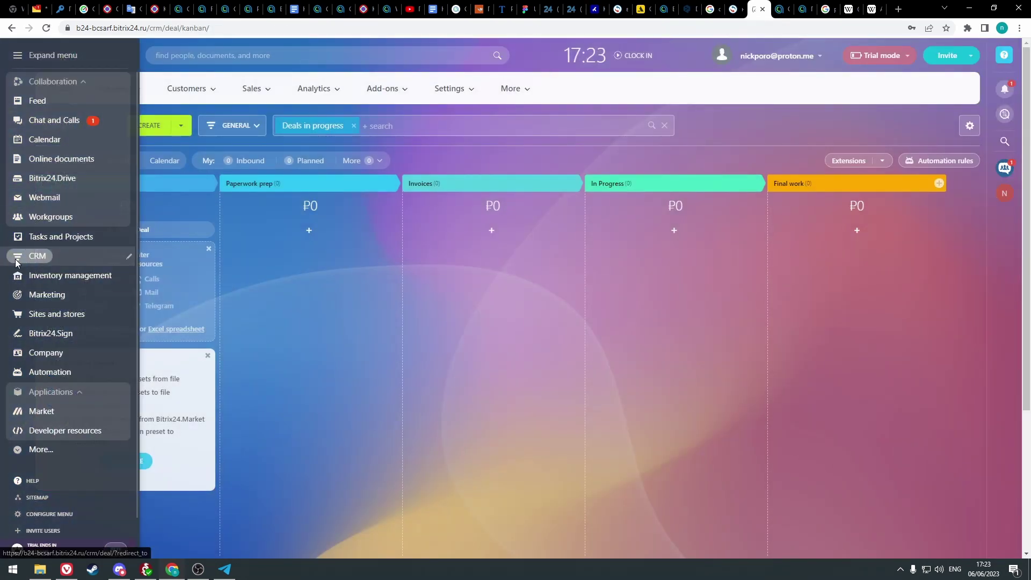
pyautogui.click(12, 258)
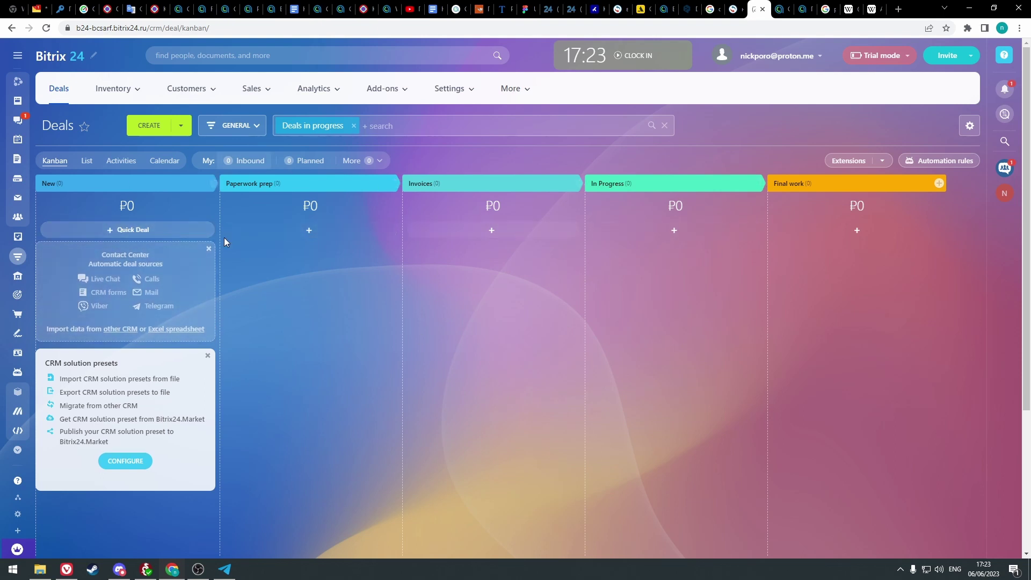
pyautogui.click(194, 89)
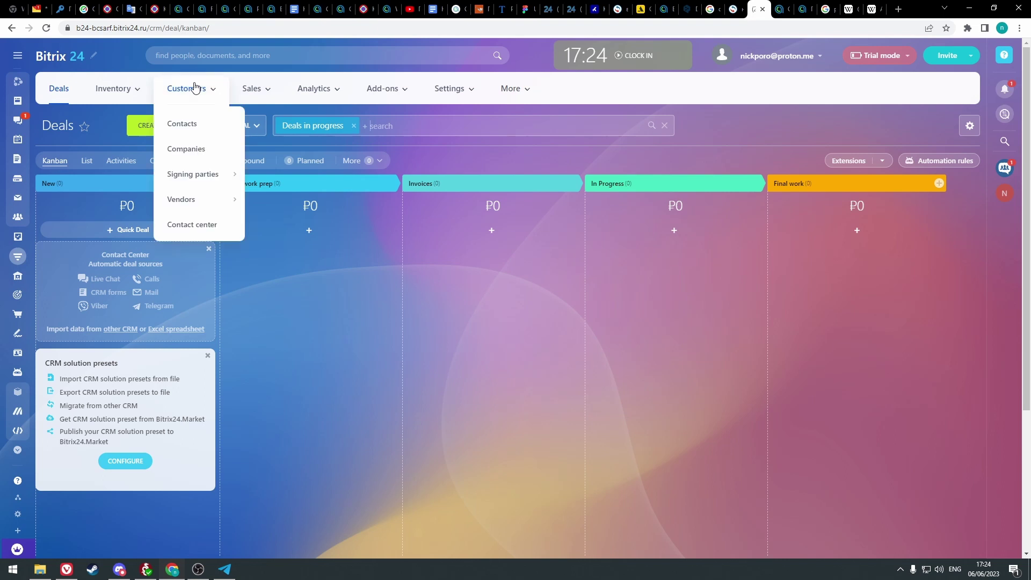
pyautogui.click(219, 233)
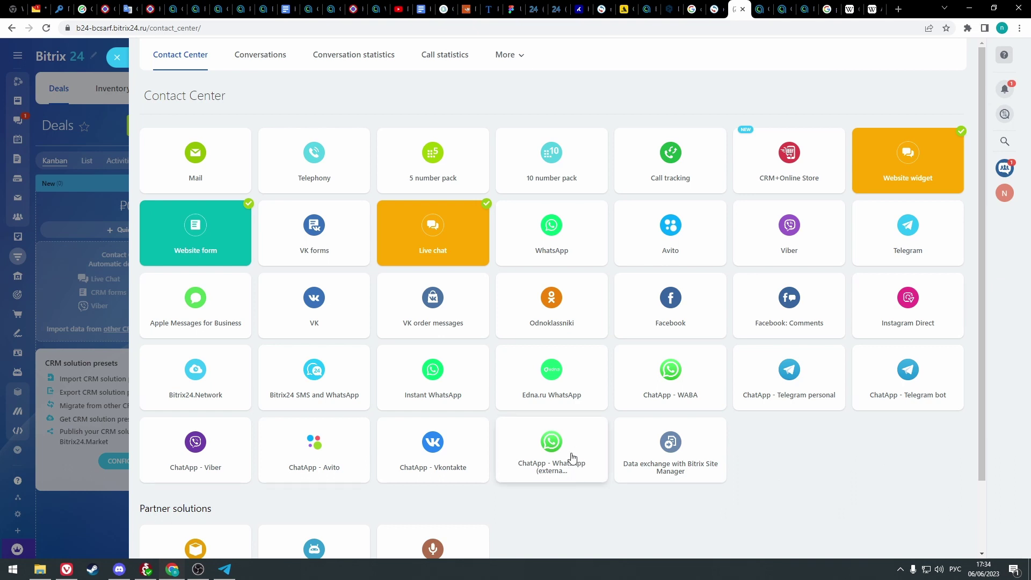
# Connect ChatApp - WhatsApp (external provider) to the ChatApp account, reviewing Widget and SMS-provider sections.
pyautogui.click(557, 463)
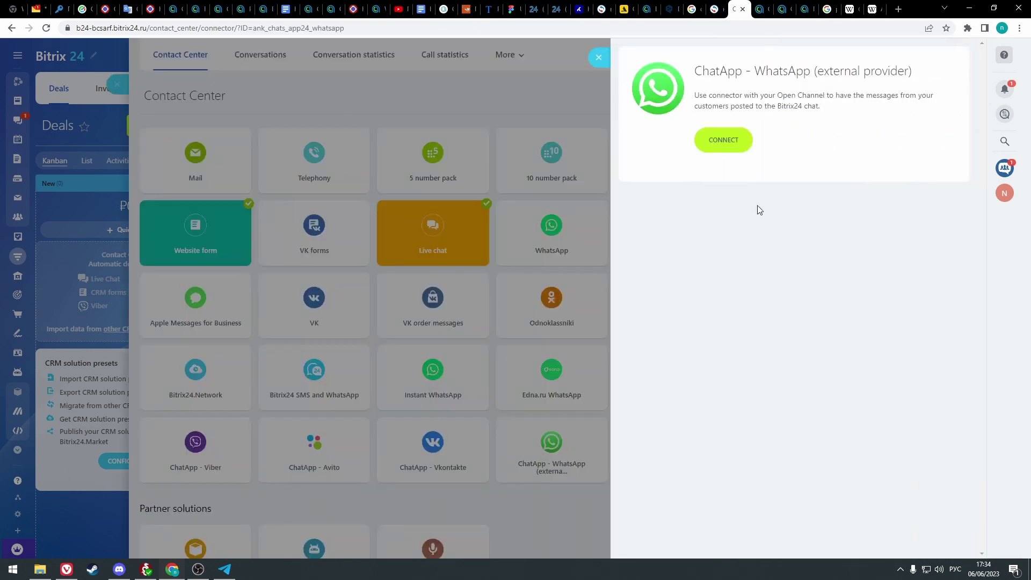
pyautogui.click(726, 141)
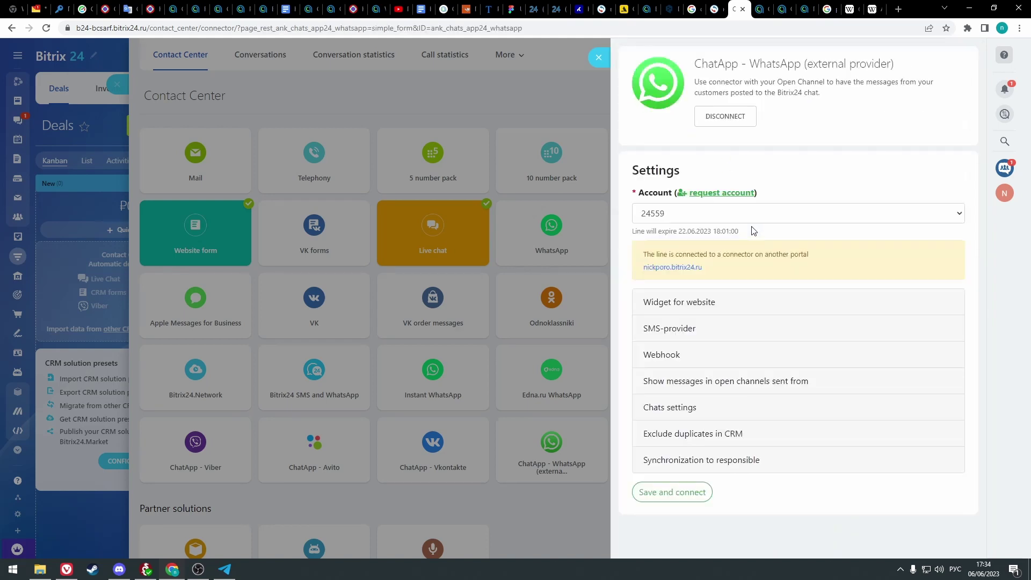
pyautogui.click(738, 215)
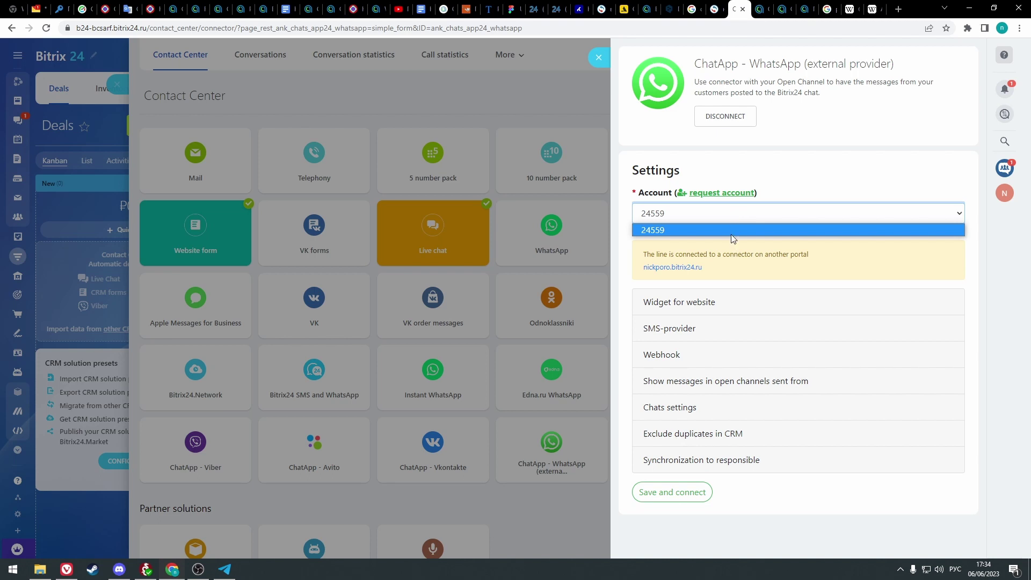
pyautogui.click(731, 234)
pyautogui.click(705, 303)
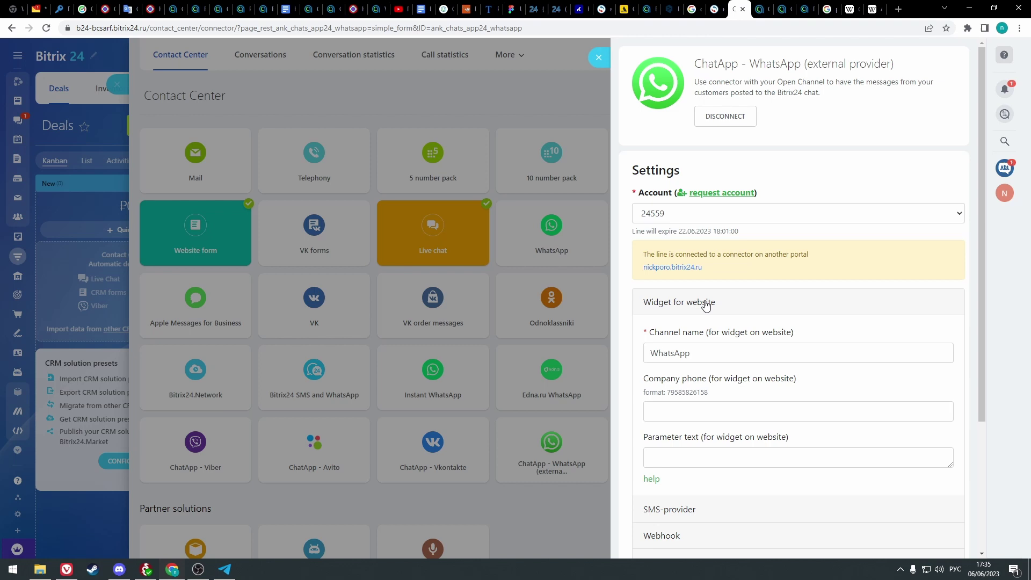
pyautogui.scroll(-1, 682, 330)
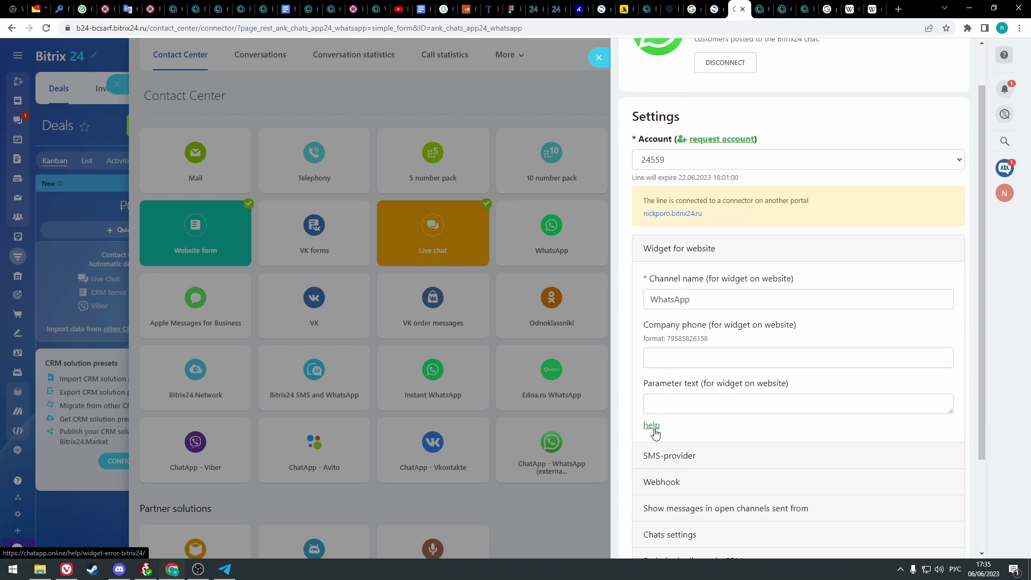
pyautogui.click(670, 456)
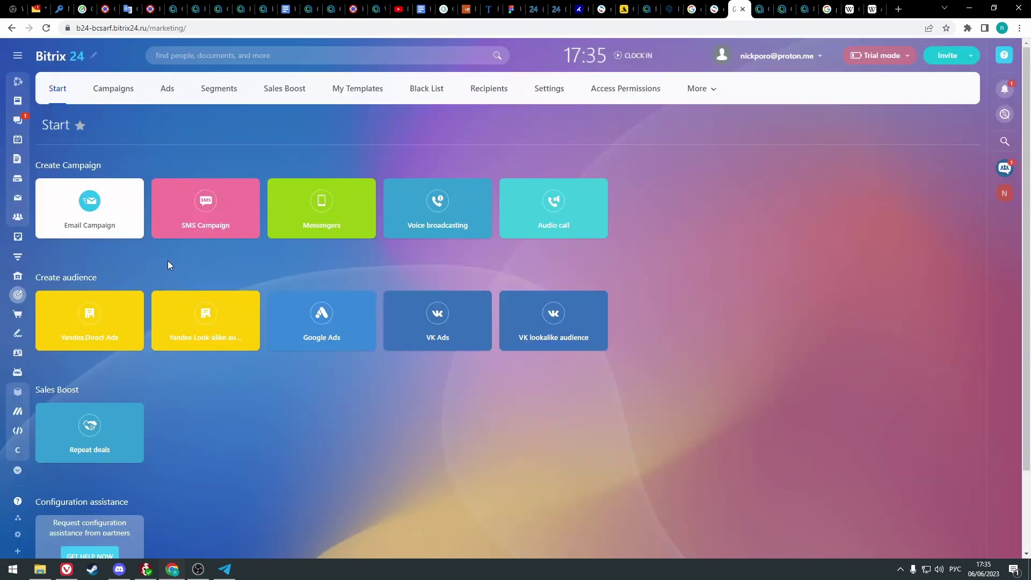
# Draft a Stimulate impulse purchase SMS campaign sent via [ChatApp] WhatsApp (external provider), then close it.
pyautogui.moveTo(15, 298)
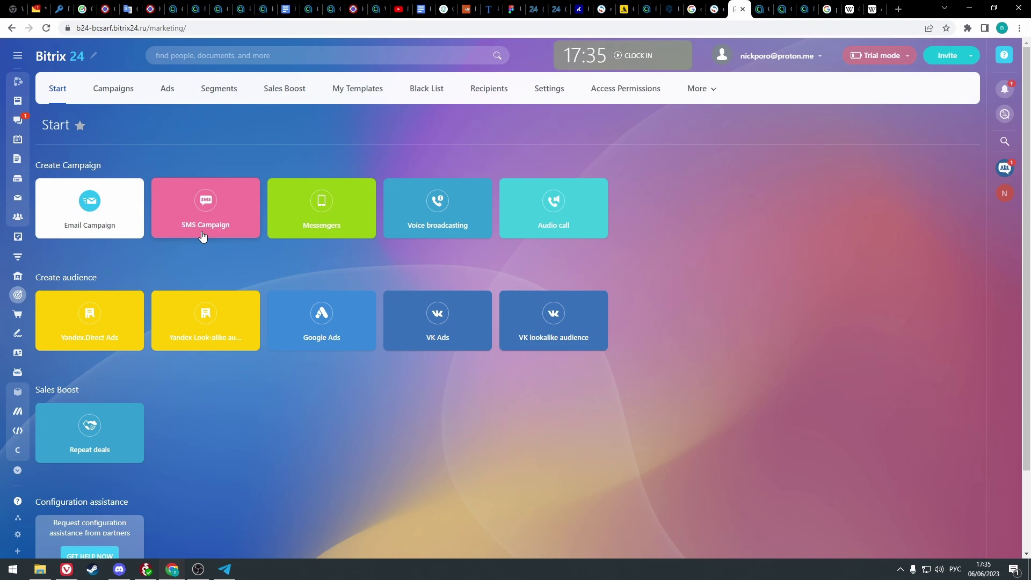
pyautogui.click(202, 235)
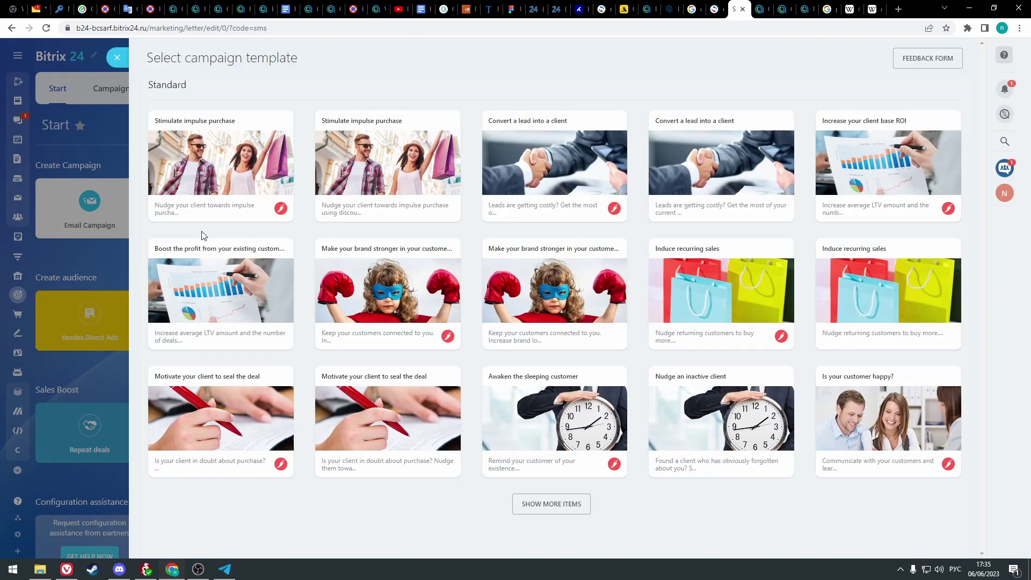
pyautogui.click(195, 186)
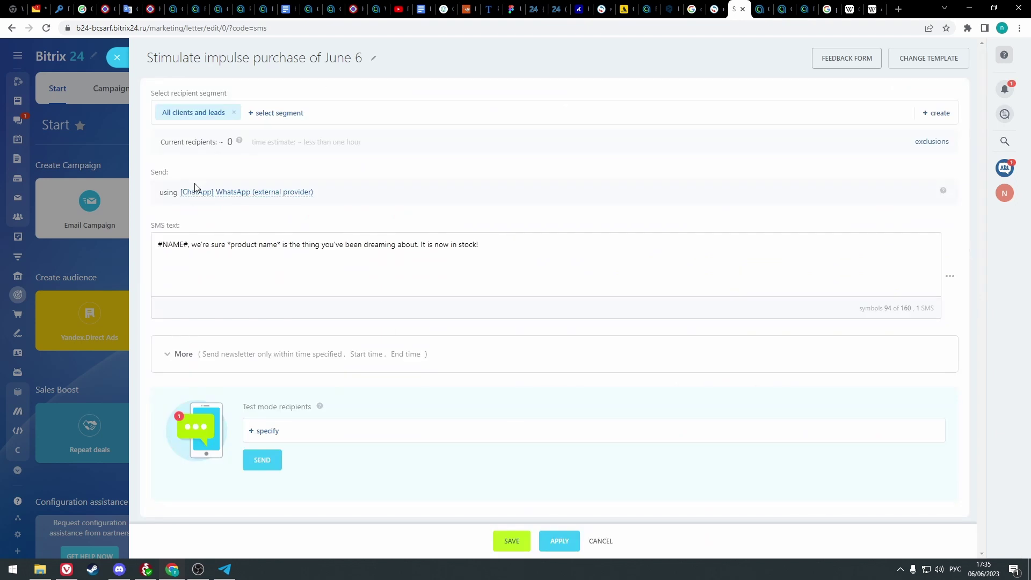
pyautogui.moveTo(152, 171); pyautogui.dragTo(357, 184)
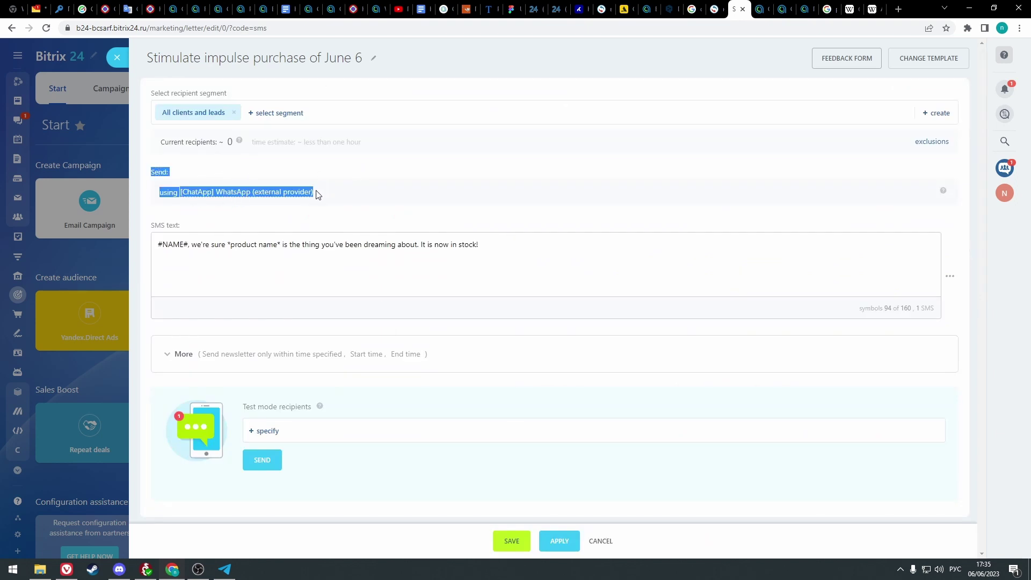
pyautogui.click(285, 198)
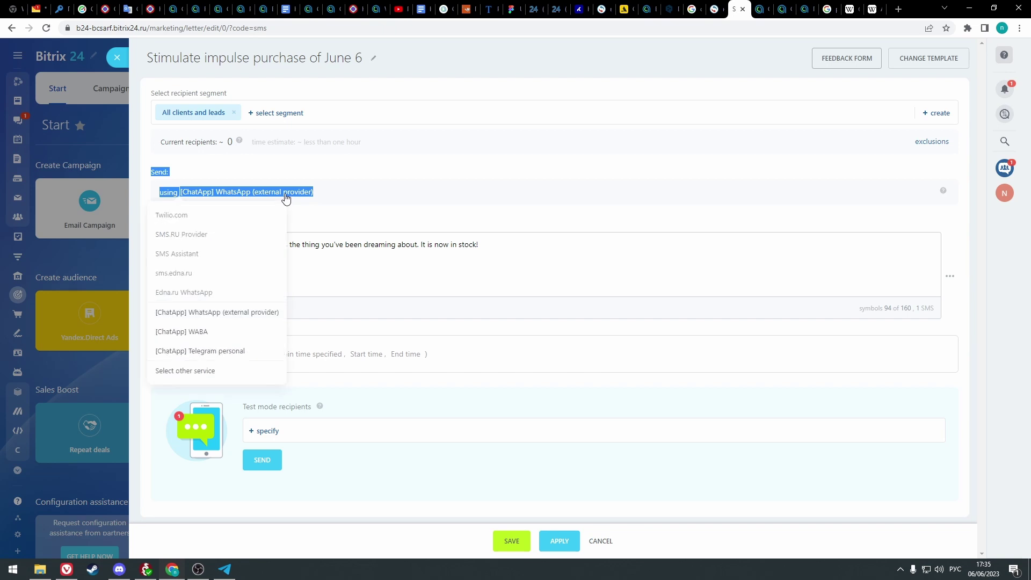
pyautogui.click(257, 319)
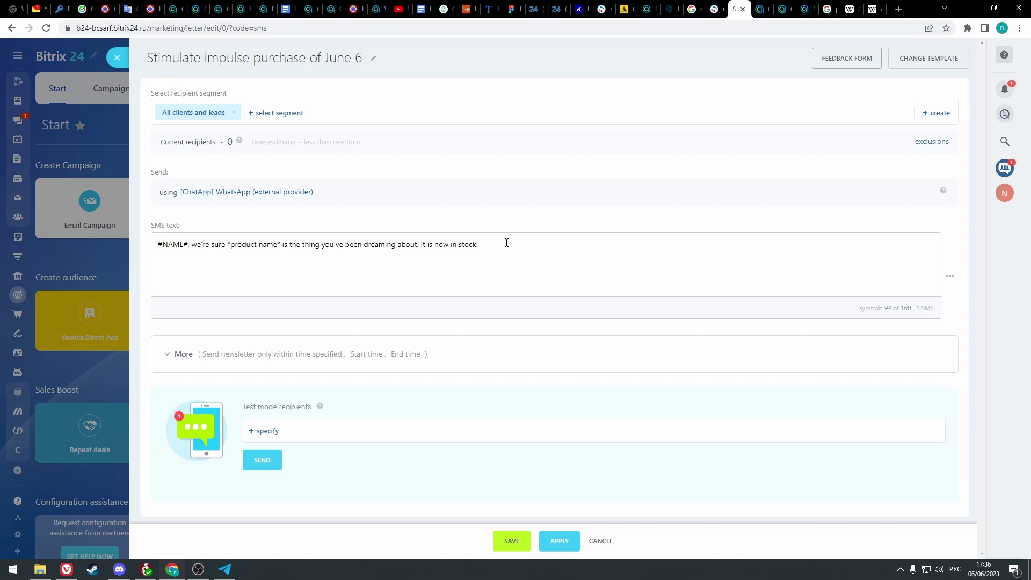
pyautogui.click(117, 59)
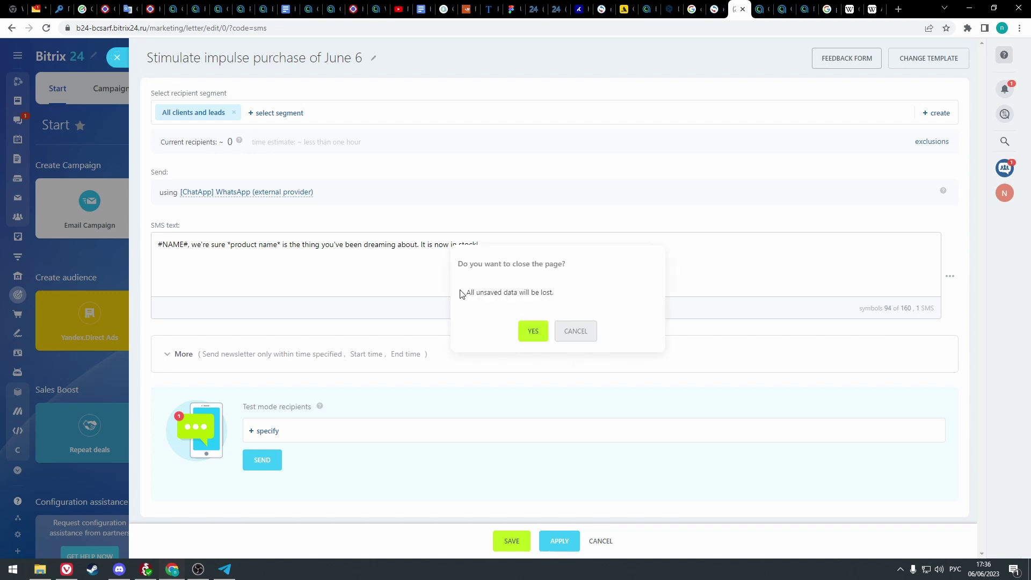
# Confirm closing the SMS campaign without saving.
pyautogui.click(533, 331)
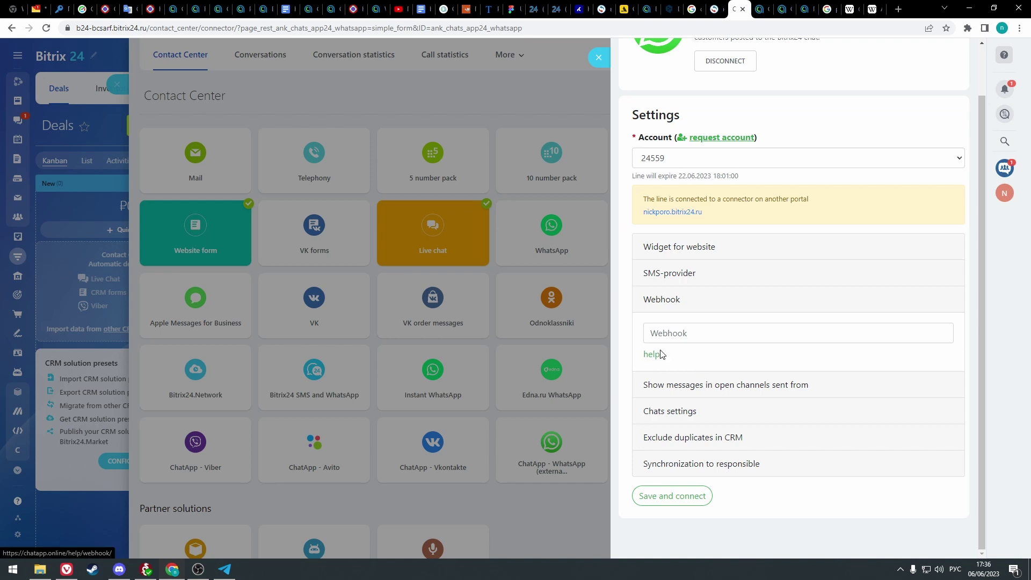
# Untick Mobile application ChatApp, leaving ChatApp Dialog and Native messenger app as message sources.
pyautogui.click(697, 385)
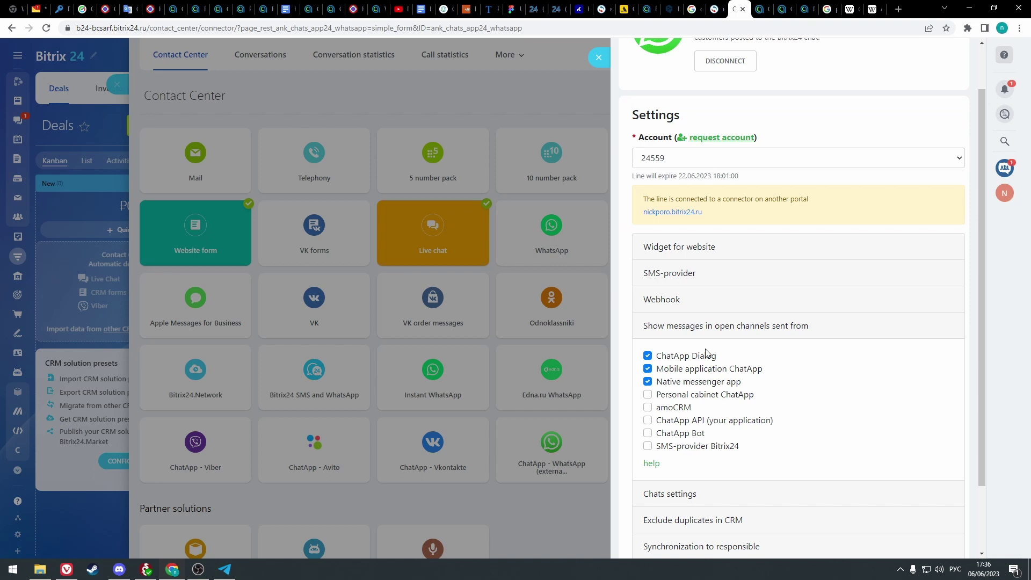
pyautogui.click(647, 382)
pyautogui.click(649, 369)
pyautogui.click(649, 383)
# Expand the Chats, Exclude duplicates in CRM and Synchronization to responsible sections.
pyautogui.click(676, 494)
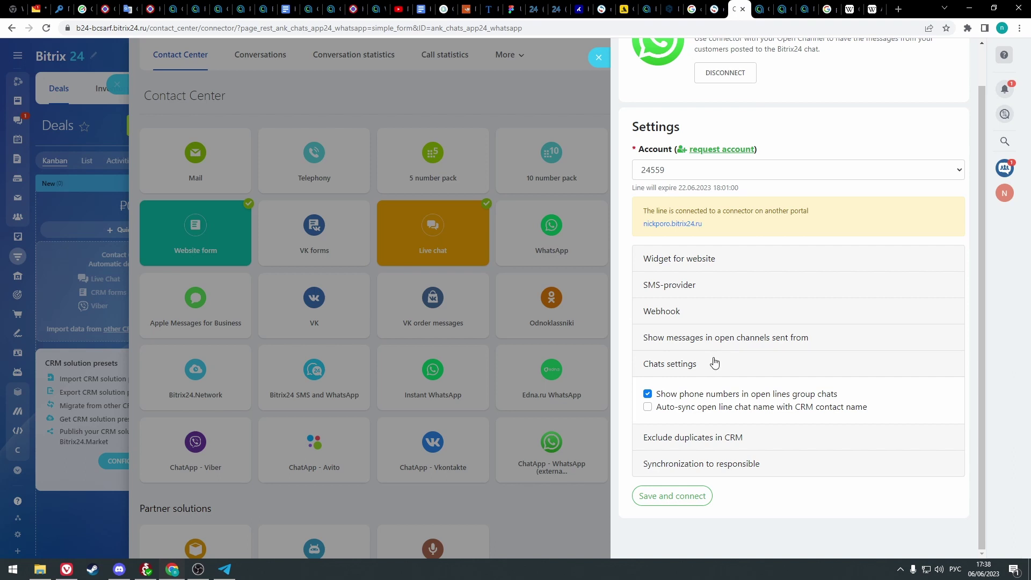
pyautogui.doubleClick(719, 437)
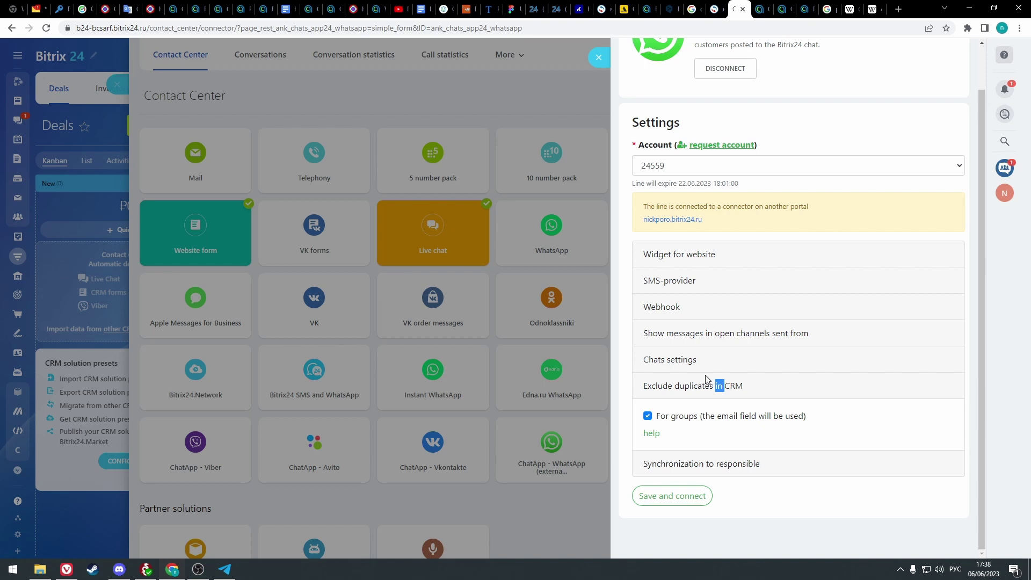
pyautogui.click(704, 463)
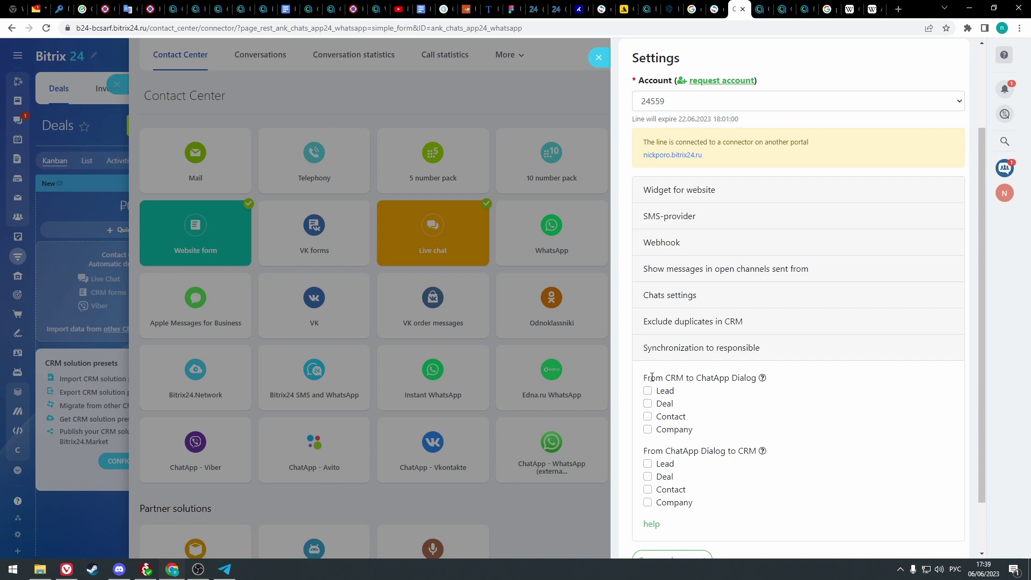
# Tick Lead, Deal, Contact and Company for syncing from CRM to ChatApp Dialog.
pyautogui.moveTo(644, 378); pyautogui.dragTo(681, 377)
pyautogui.moveTo(644, 451); pyautogui.dragTo(723, 443)
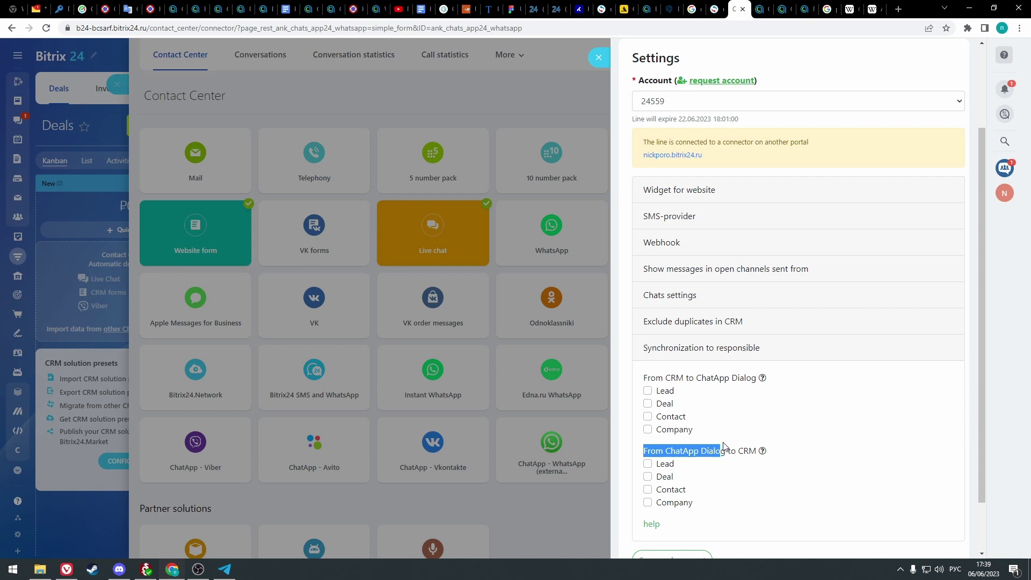
pyautogui.click(666, 376)
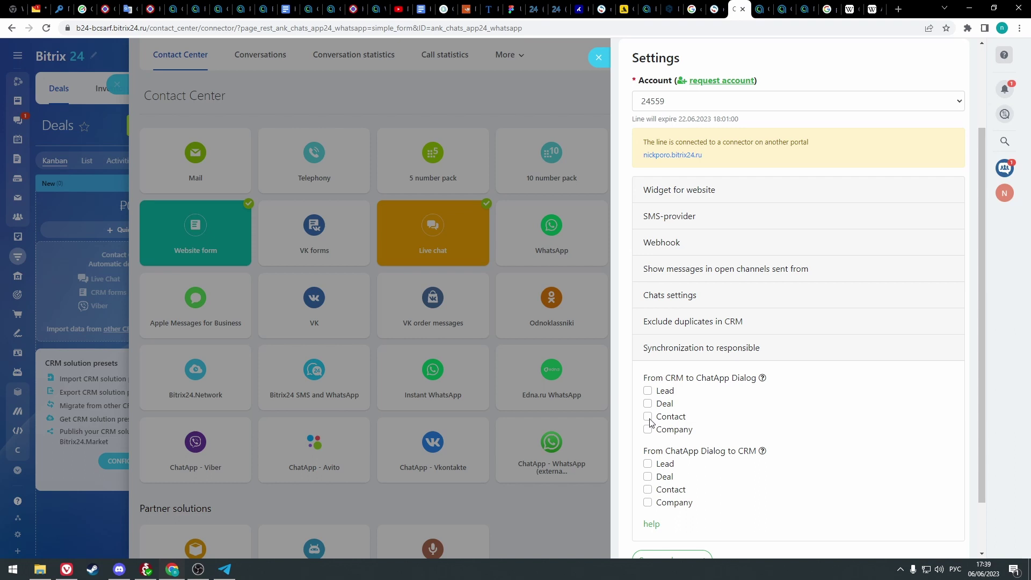
pyautogui.click(649, 392)
pyautogui.click(648, 405)
pyautogui.click(648, 417)
pyautogui.click(648, 431)
# Sync Deal and Contact to CRM, untick them in the upper list, and save the connector.
pyautogui.click(648, 476)
pyautogui.click(648, 489)
pyautogui.click(648, 417)
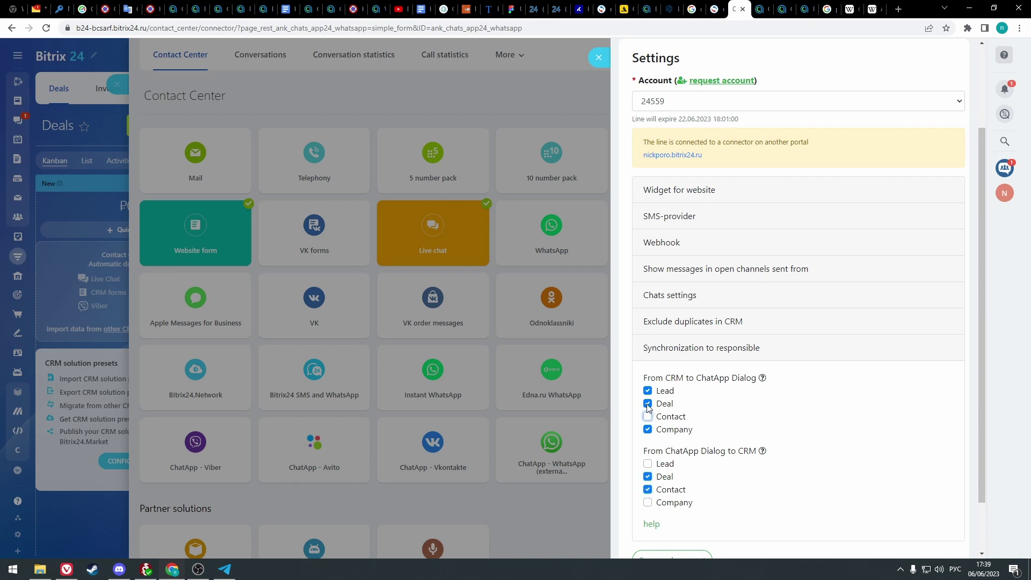
pyautogui.click(648, 404)
pyautogui.scroll(-1, 701, 467)
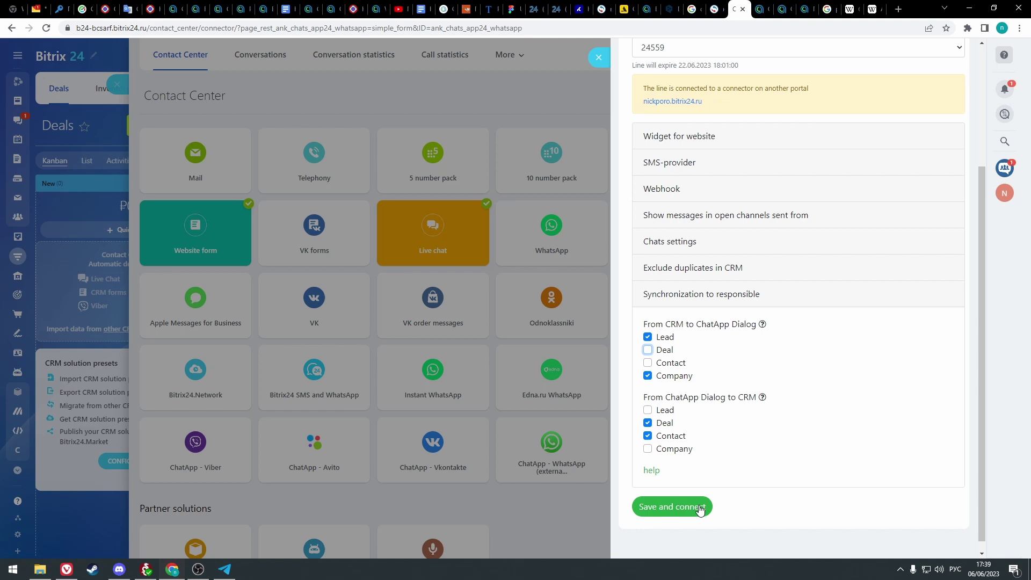
pyautogui.click(701, 508)
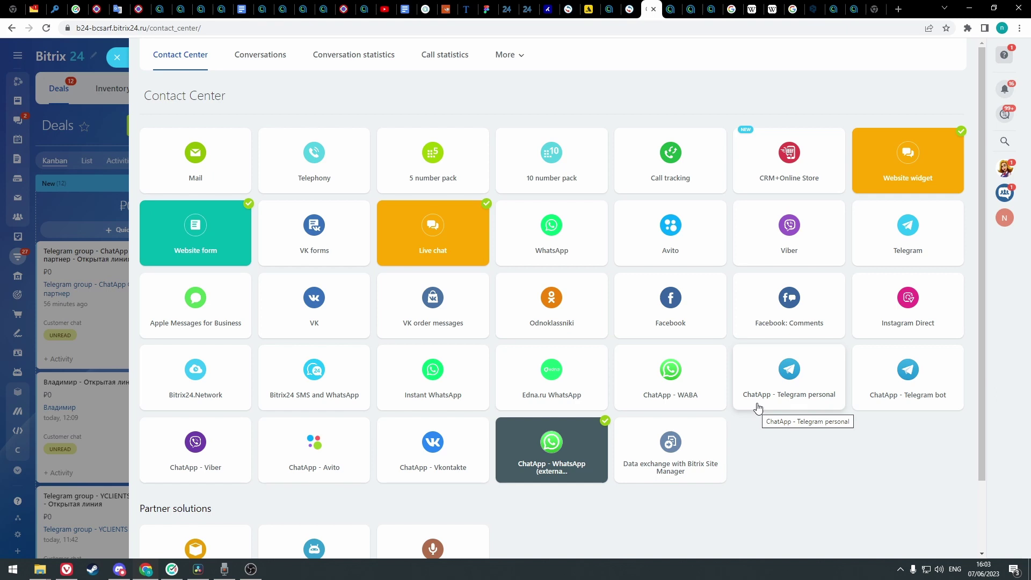
# Save and connect the ChatApp Telegram personal connector, then close its settings slider.
pyautogui.click(758, 404)
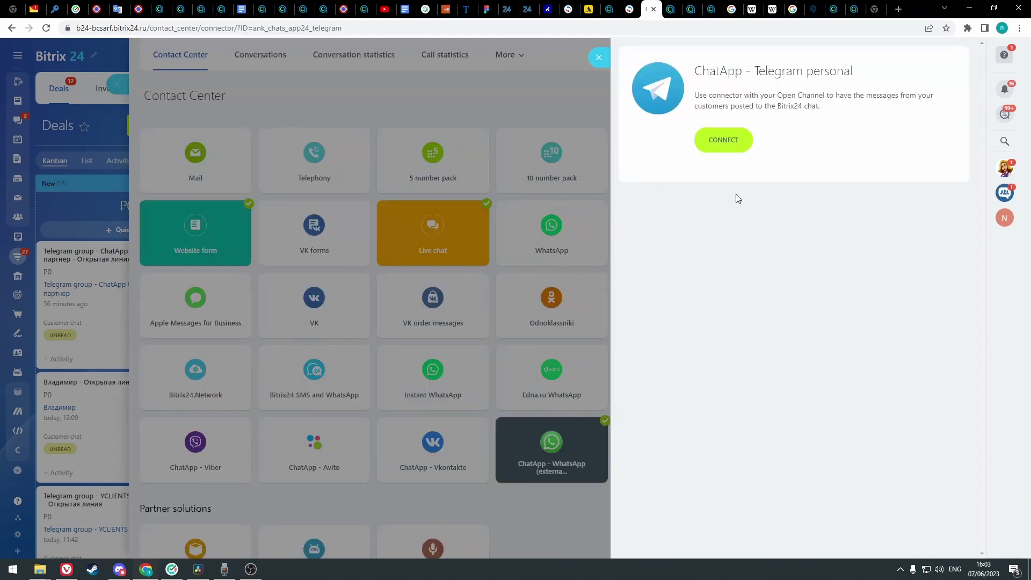
pyautogui.click(725, 145)
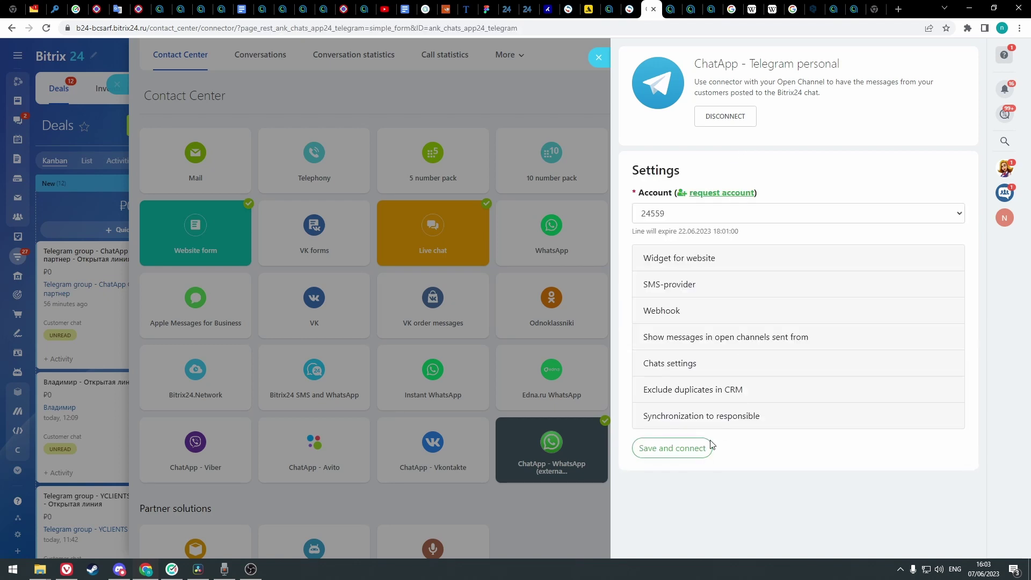
pyautogui.click(703, 446)
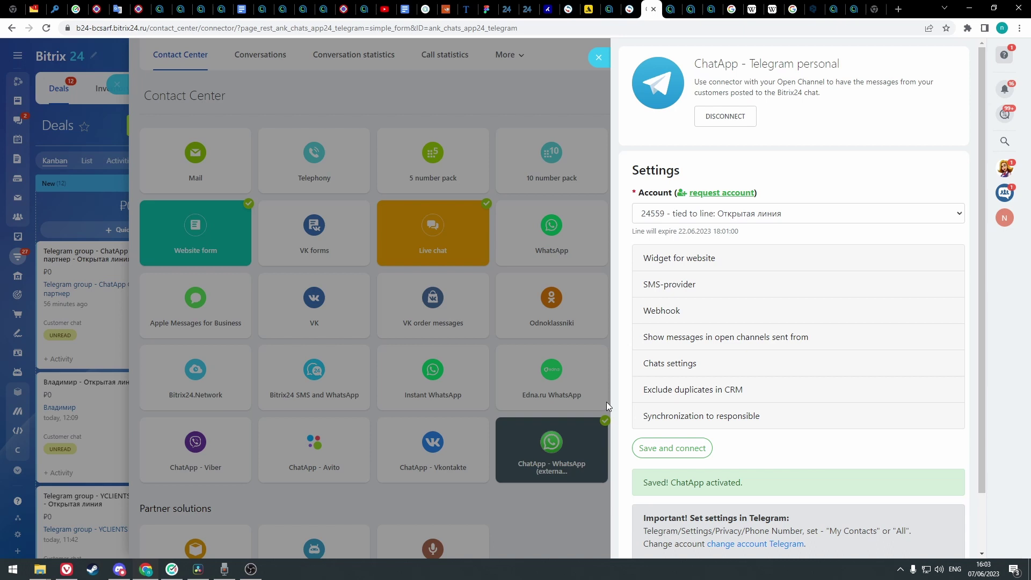
pyautogui.click(607, 402)
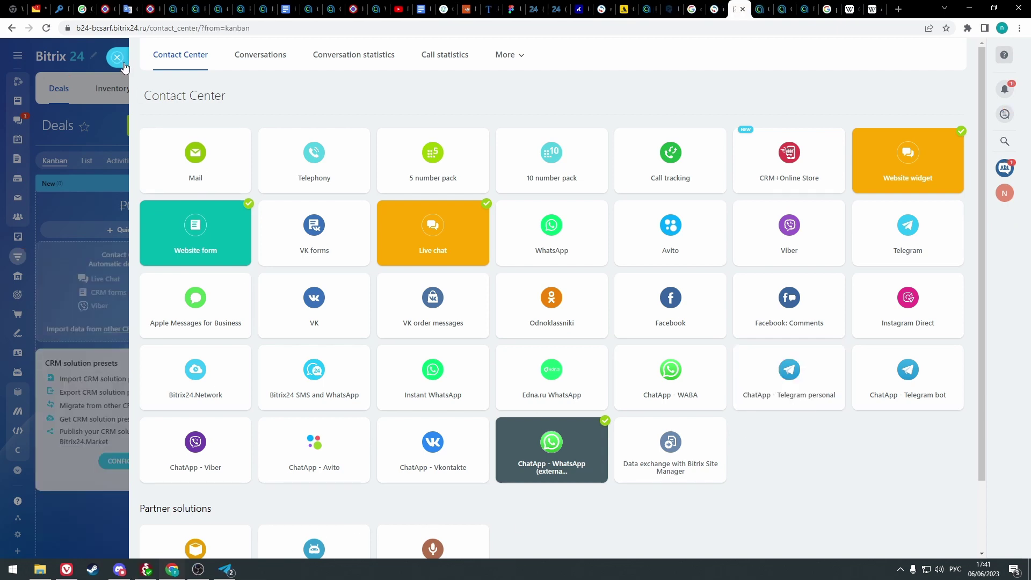
# Create a quick deal named '3' in the New stage with the test contact as client.
pyautogui.click(123, 63)
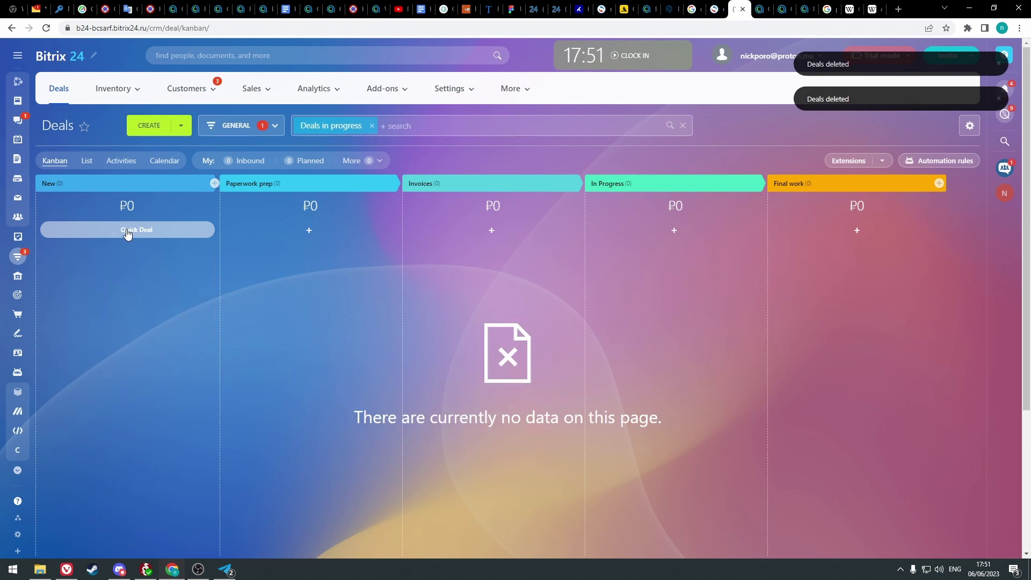
pyautogui.click(129, 232)
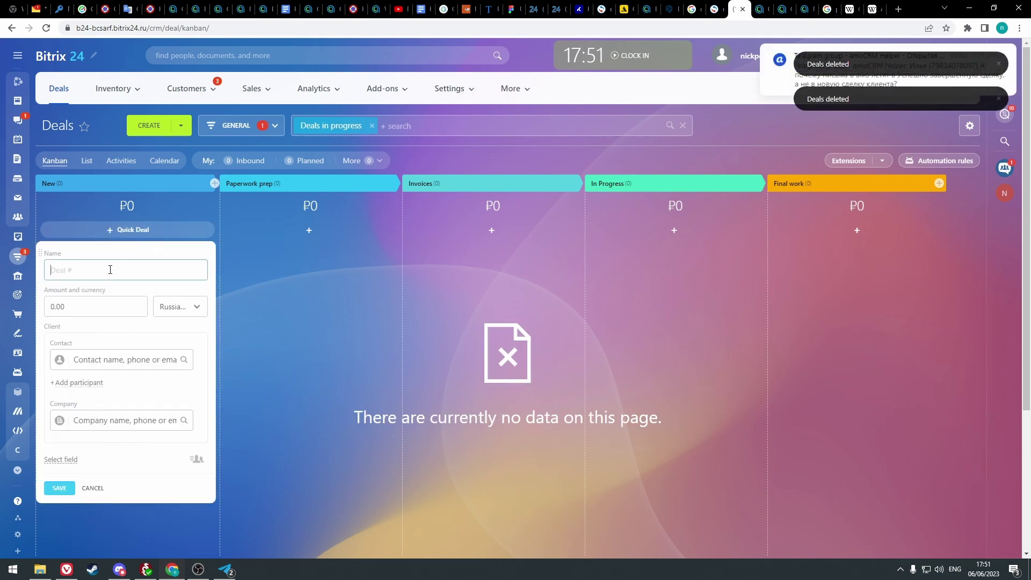
pyautogui.write('2')
pyautogui.press('BackSpace')
pyautogui.write('3')
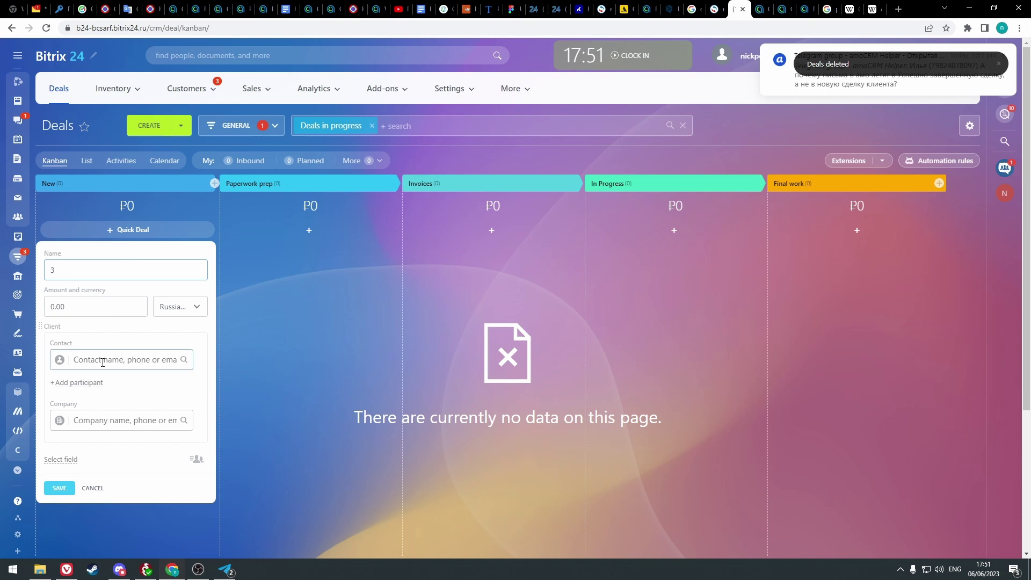
pyautogui.click(102, 363)
pyautogui.click(100, 384)
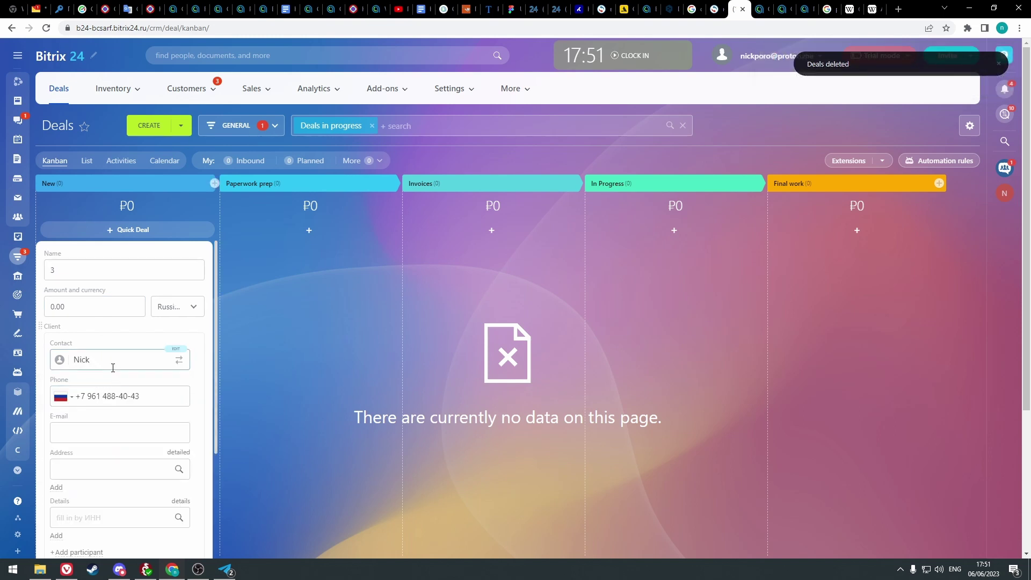
pyautogui.scroll(-3, 120, 360)
pyautogui.click(60, 502)
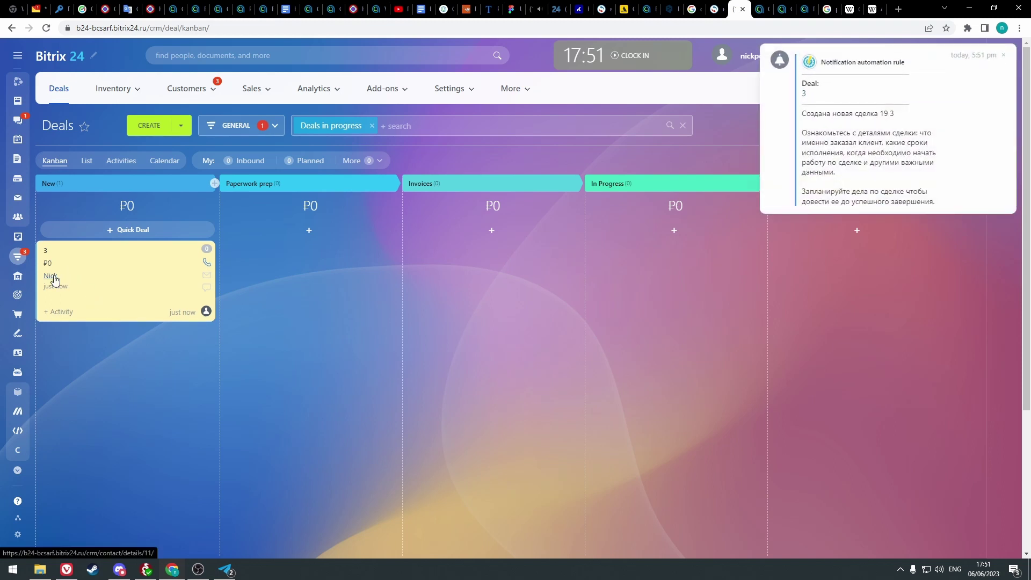
# Open the deal's contact card and view its ChatApp messenger channels.
pyautogui.click(53, 276)
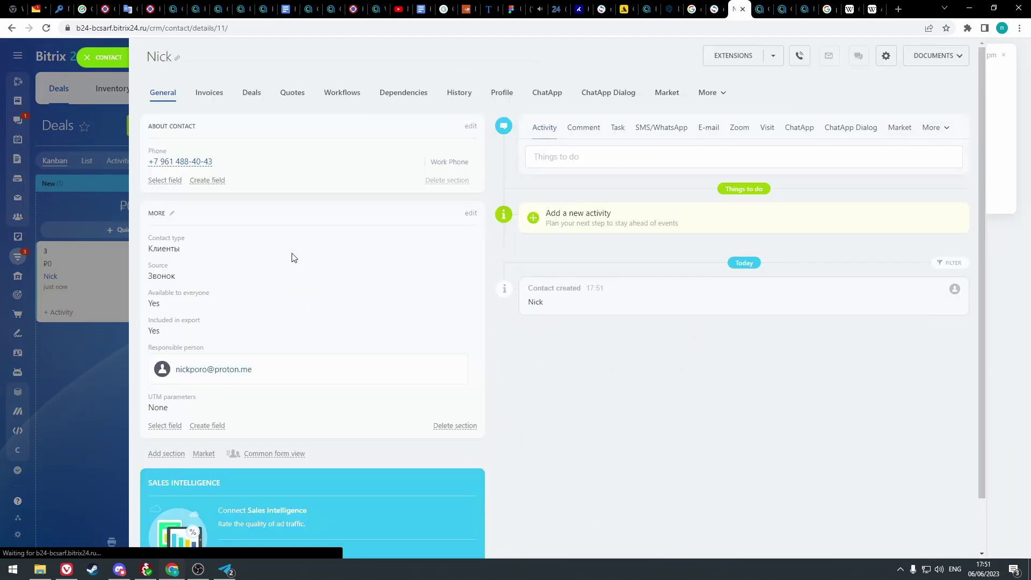
pyautogui.click(545, 97)
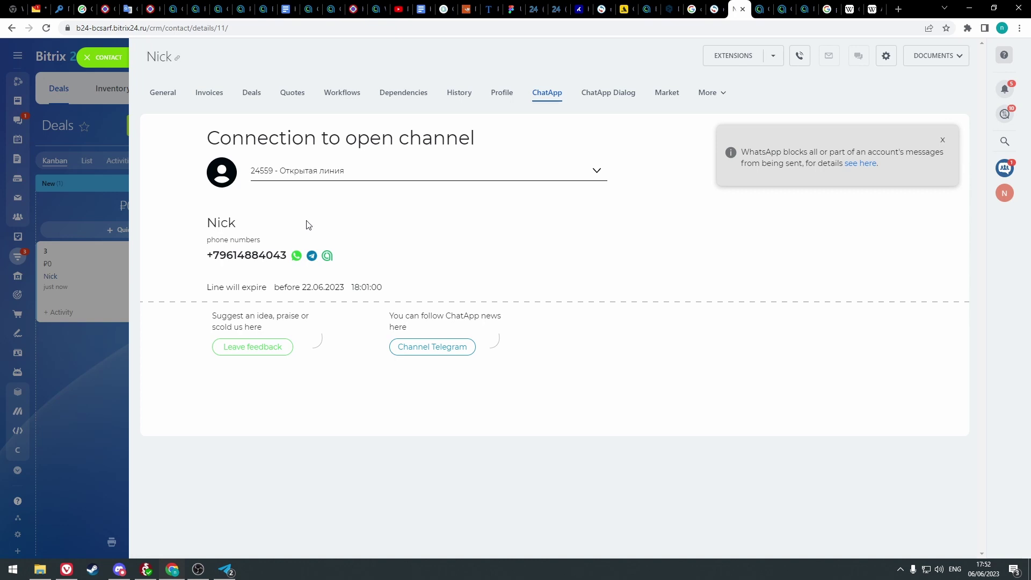
# Add a Telegram messenger entry with the contact's username and save the contact.
pyautogui.click(163, 93)
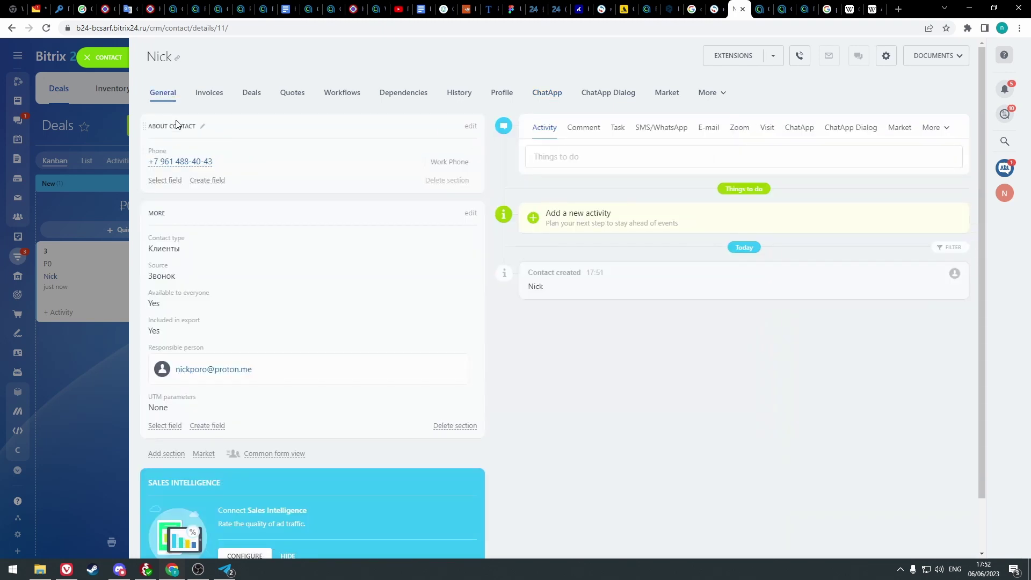
pyautogui.click(471, 128)
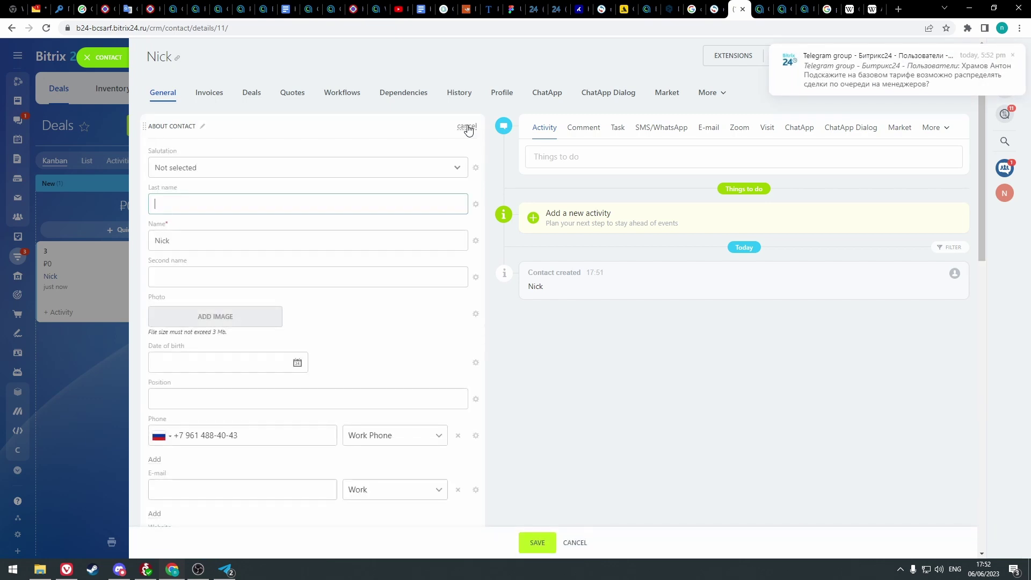
pyautogui.click(1012, 55)
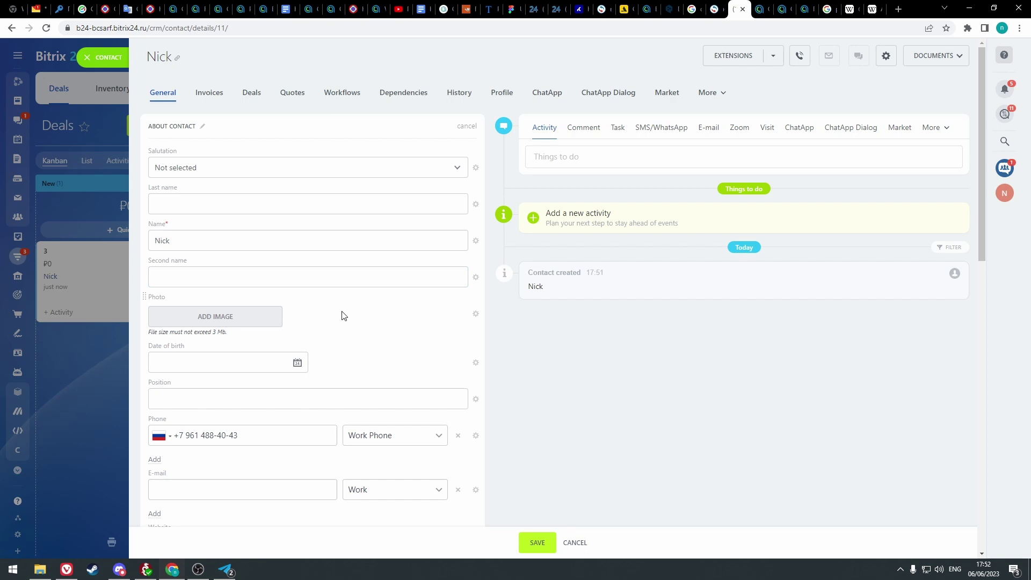
pyautogui.scroll(-1, 340, 307)
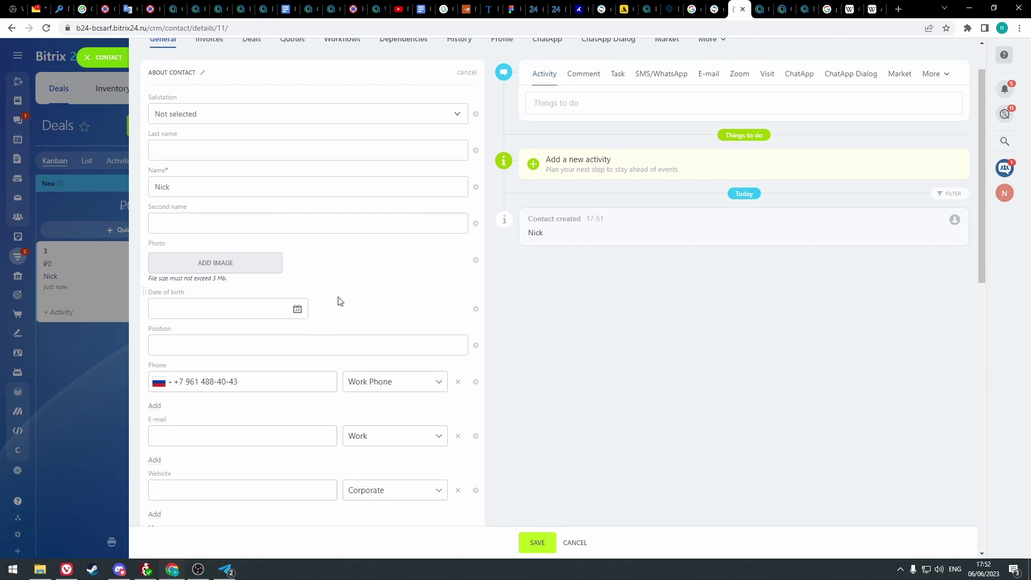
pyautogui.scroll(-3, 338, 301)
pyautogui.click(393, 384)
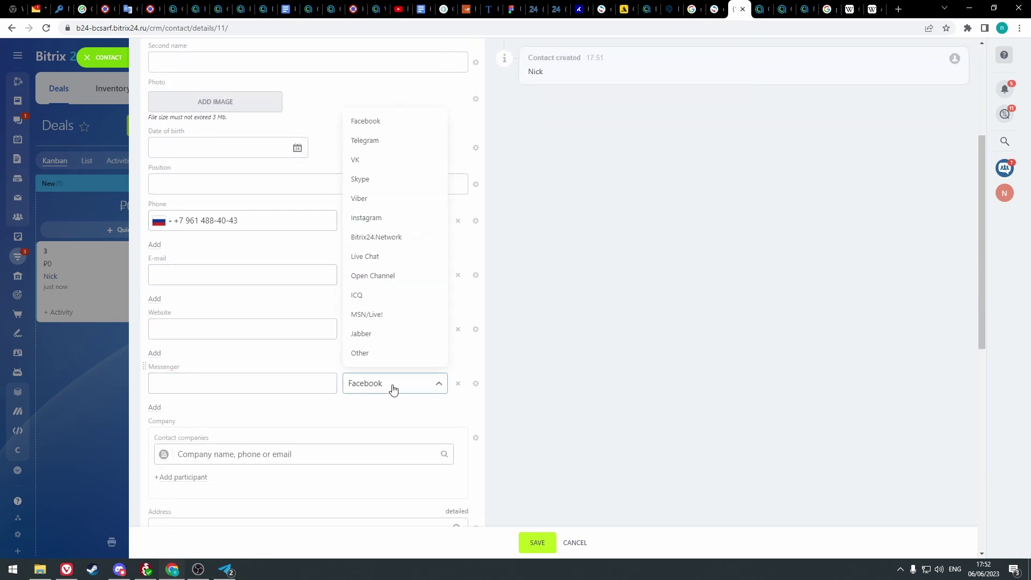
pyautogui.click(379, 140)
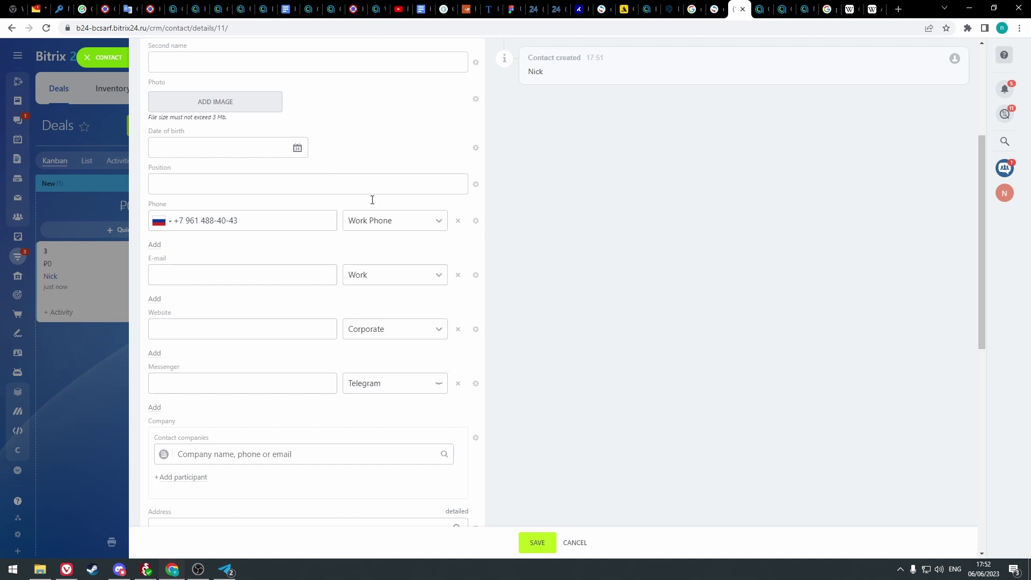
pyautogui.click(295, 387)
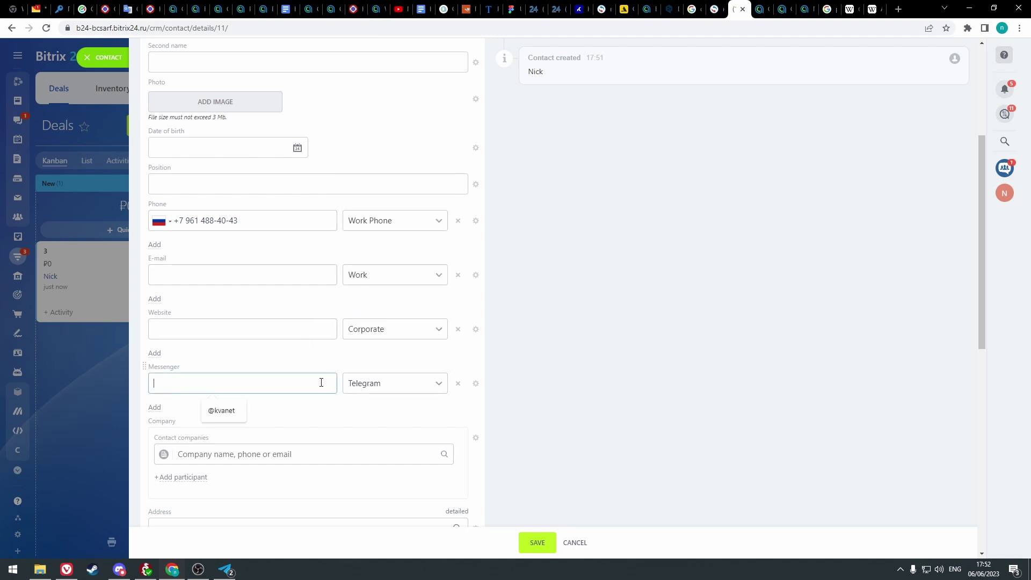
pyautogui.write('Polside')
pyautogui.click(537, 544)
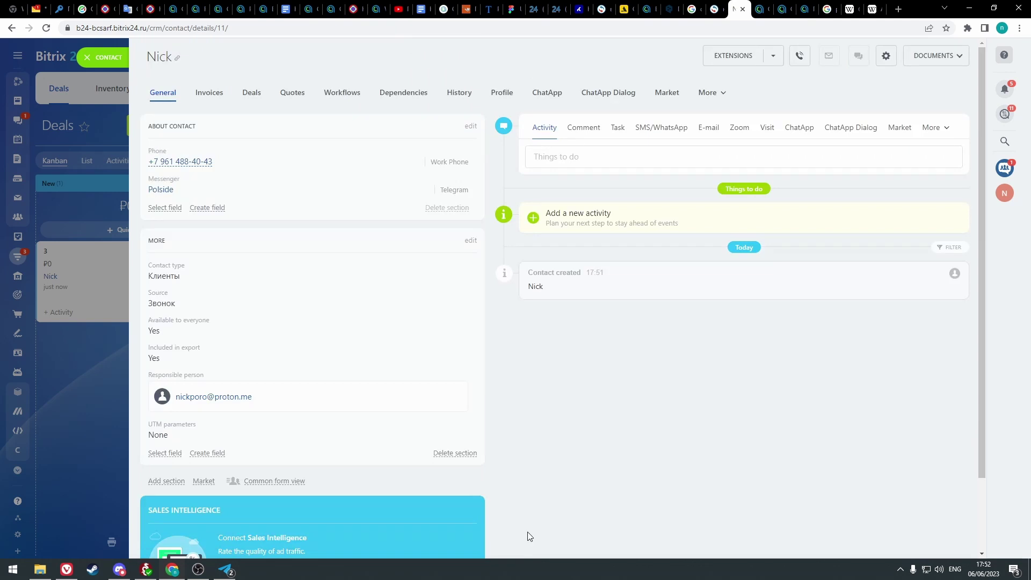
# Start a WhatsApp open-line chat with the contact from its ChatApp tab.
pyautogui.click(553, 95)
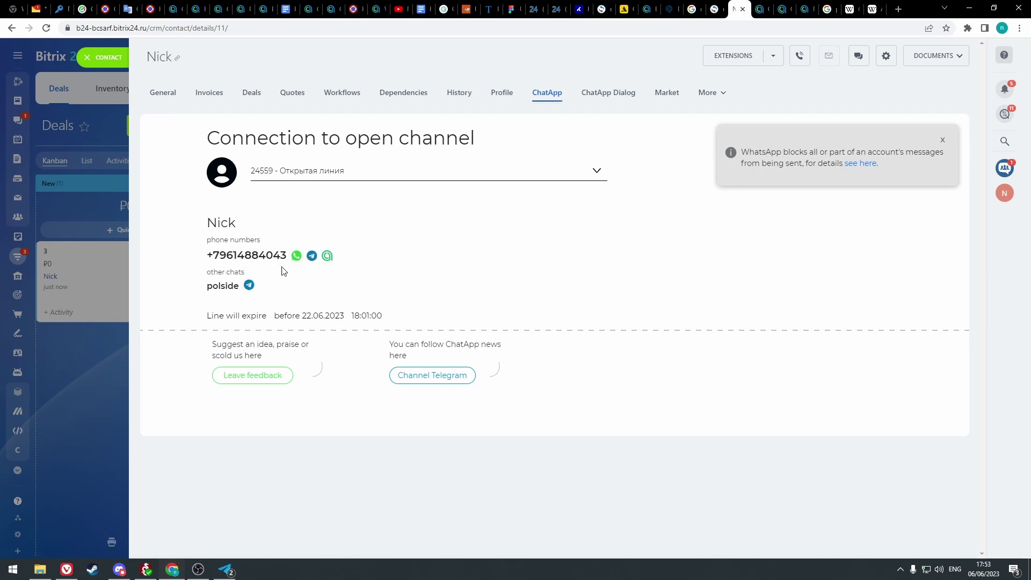
pyautogui.moveTo(304, 267)
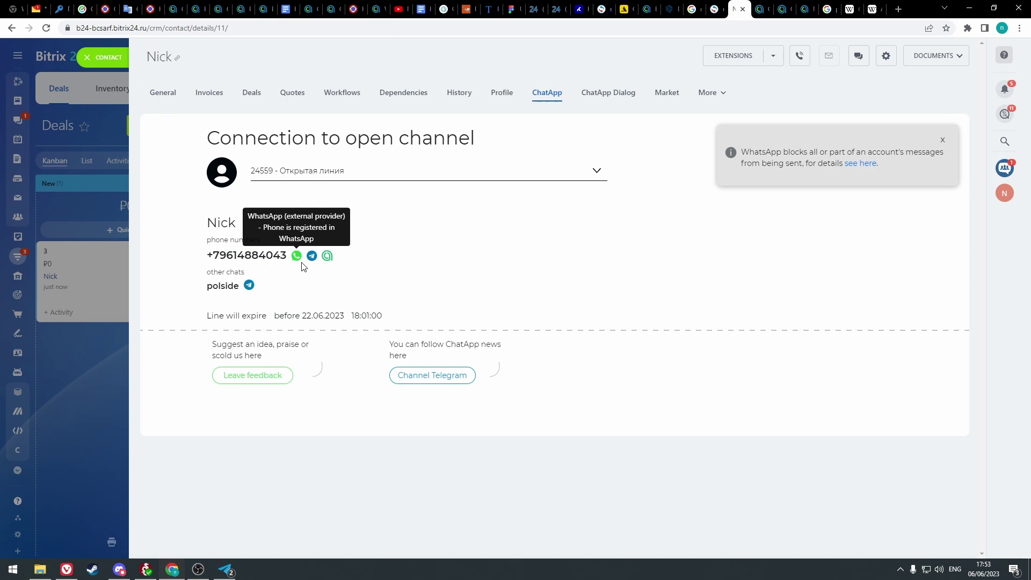
pyautogui.click(301, 262)
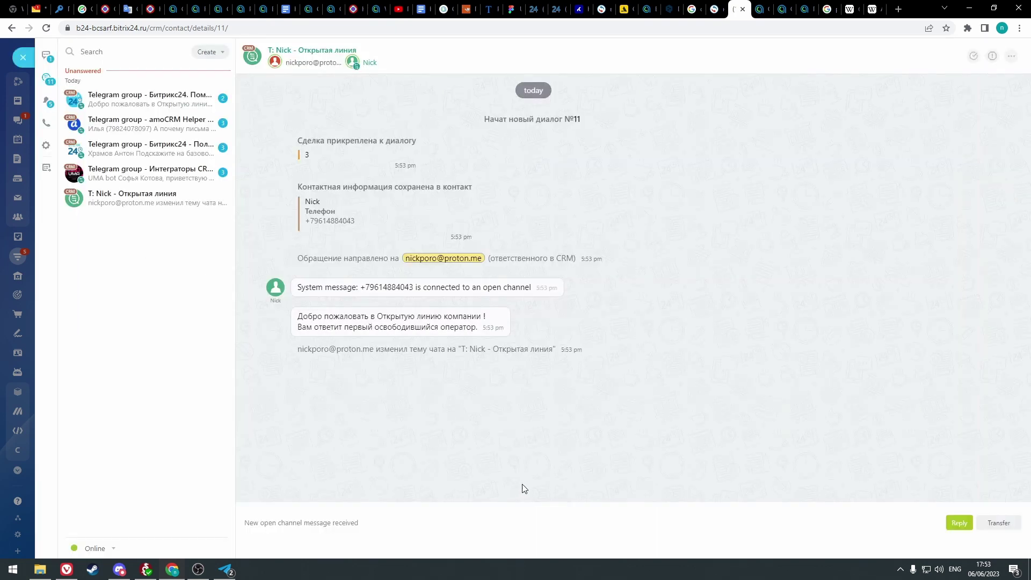
# Take the open-line conversation and send the contact the message 'Hello'.
pyautogui.click(960, 523)
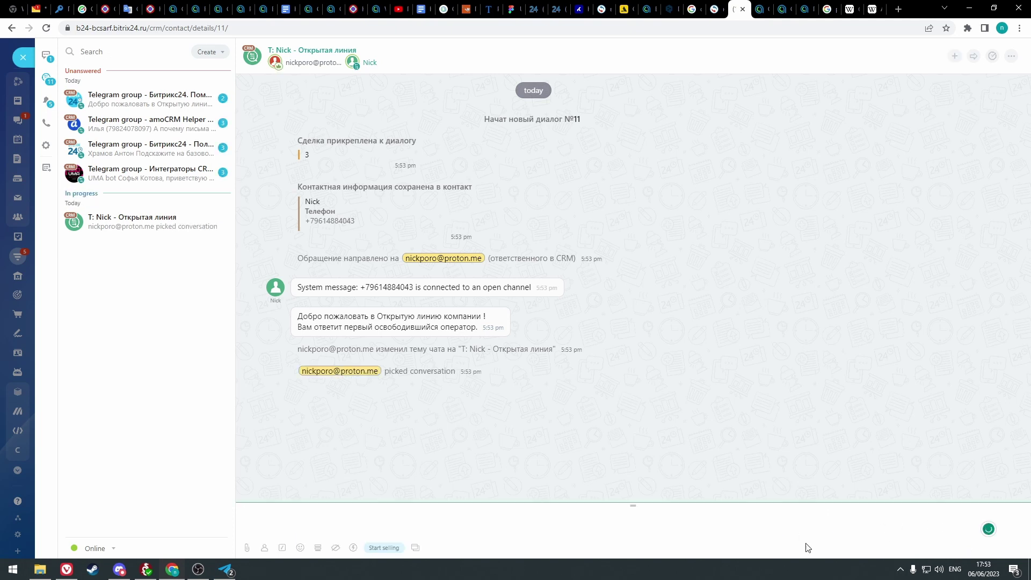
pyautogui.write('Hell')
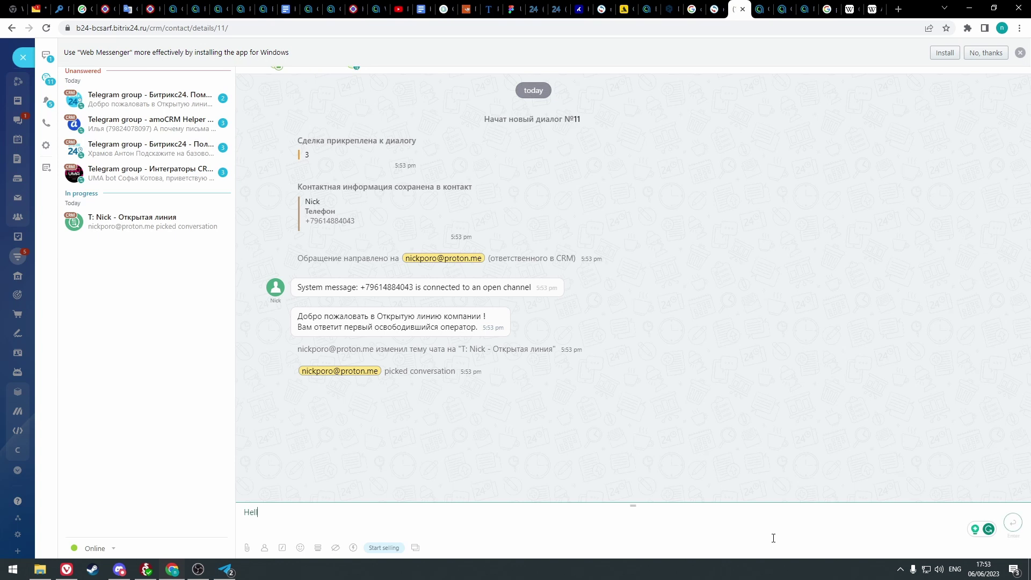
pyautogui.write('o')
pyautogui.press('Return')
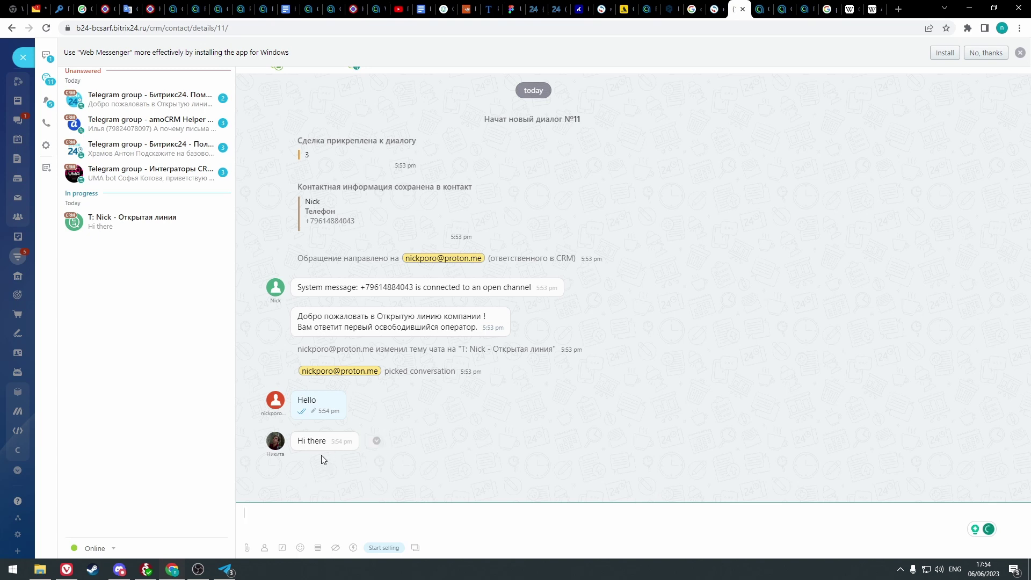
# Close the chat and open the contact's ChatApp Dialog conversation on line 24559.
pyautogui.click(15, 59)
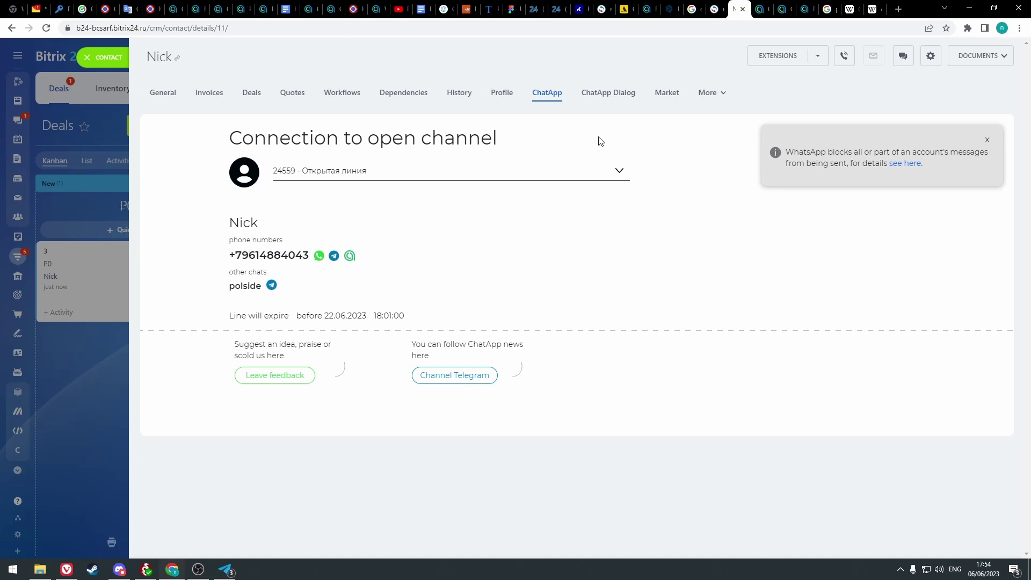
pyautogui.click(615, 96)
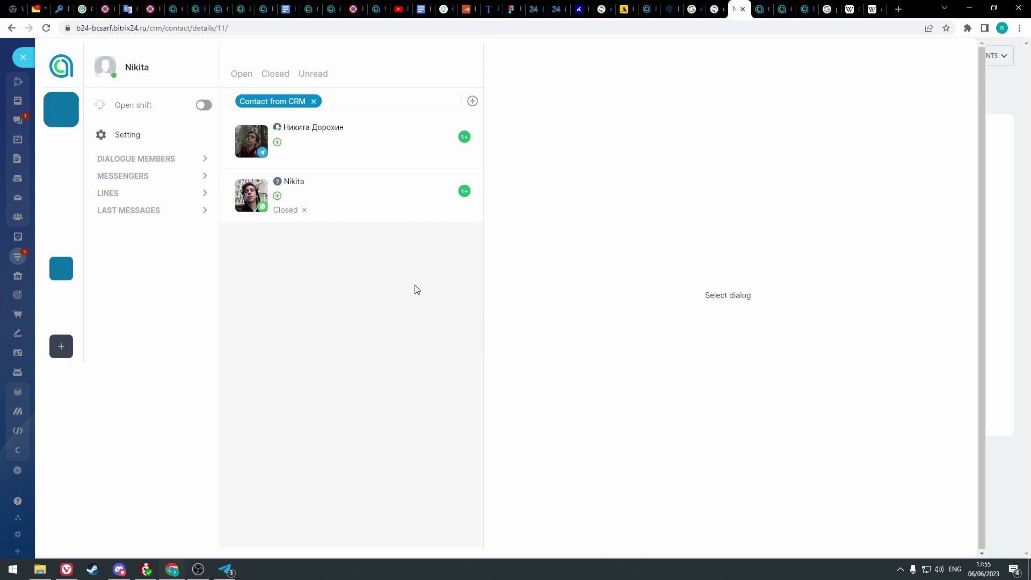
pyautogui.click(363, 151)
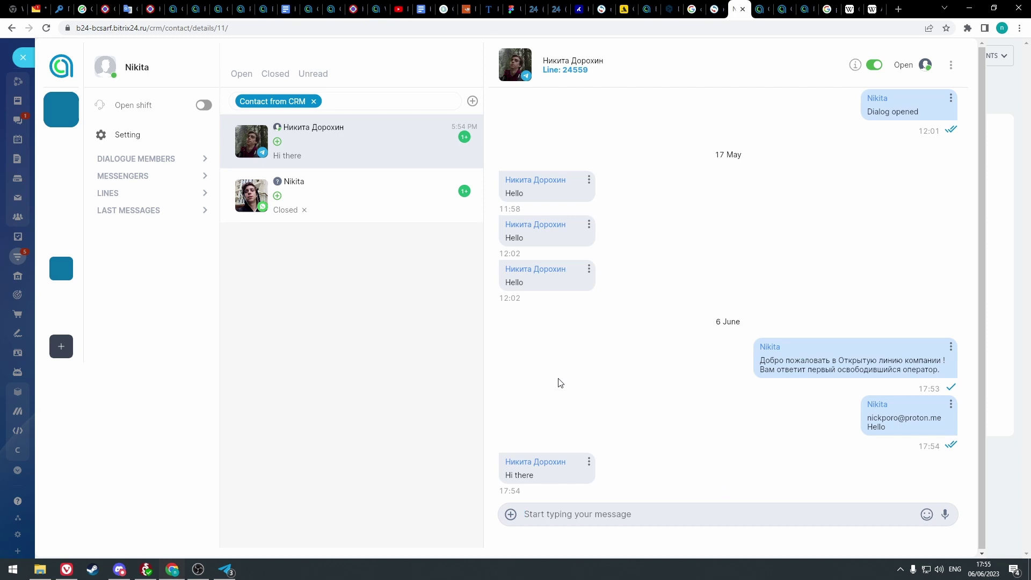